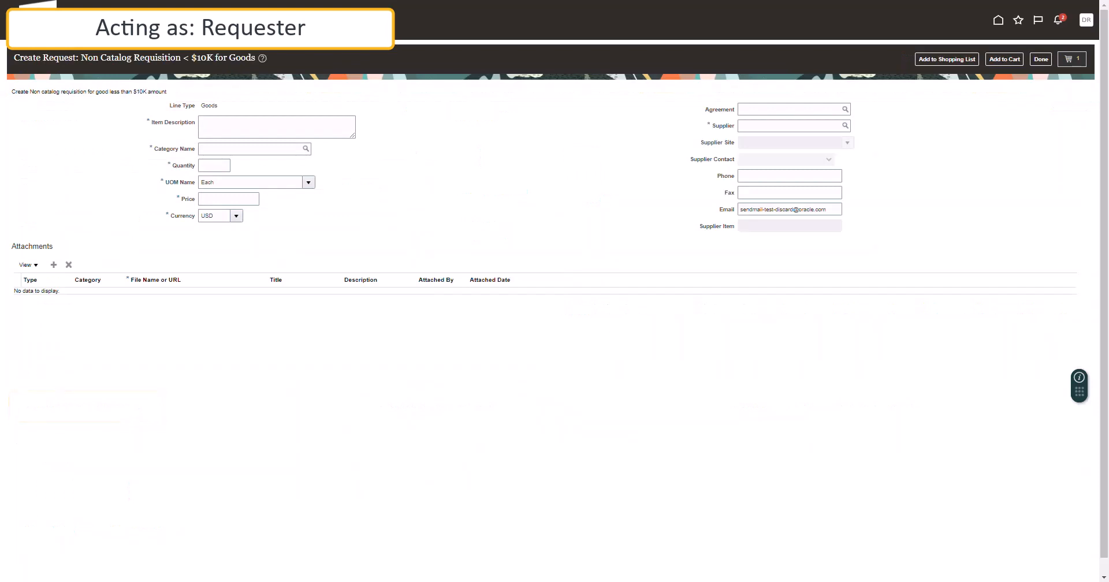
Enter the microphone description, category Office Supp-No Paper/Prnt Cart[541010], quantity 1, price 139.99, supplier AMAZON.COM.
{"action": "left_click", "coordinate": [276, 127]}
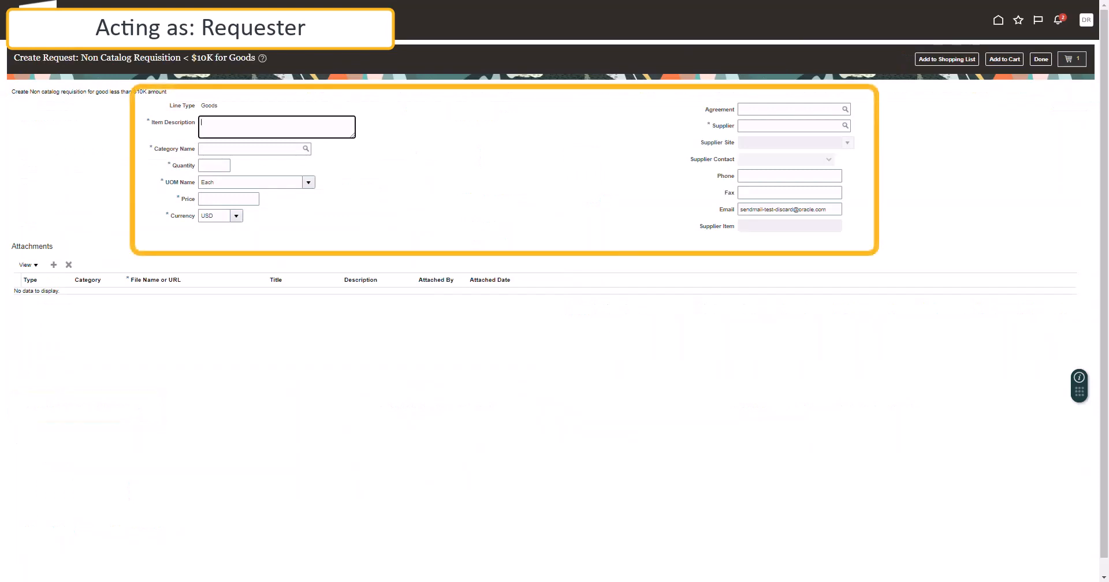
{"action": "type", "text": "Blue Yeti X Professional USB Condenser Microphone for PC, Mac,Gaming,Recording, Streaming, Podcasting on PC, Desktop Mic High-Res Metering, LED Lighting,Blue VOICE Effects-Black"}
{"action": "key", "text": "Tab"}
{"action": "type", "text": "off"}
{"action": "type", "text": "ice Supp-No Paper/Prnt Cart[541010]"}
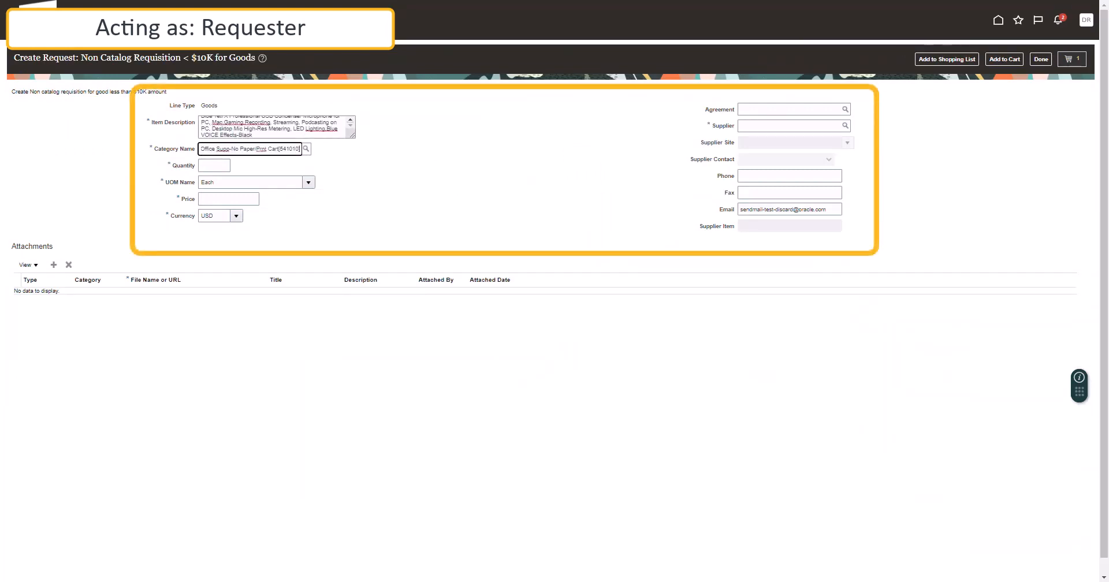
{"action": "key", "text": "Tab"}
{"action": "type", "text": "1"}
{"action": "key", "text": "Tab"}
{"action": "key", "text": "Tab"}
{"action": "type", "text": "139.99"}
{"action": "key", "text": "Tab"}
{"action": "left_click", "coordinate": [790, 126]}
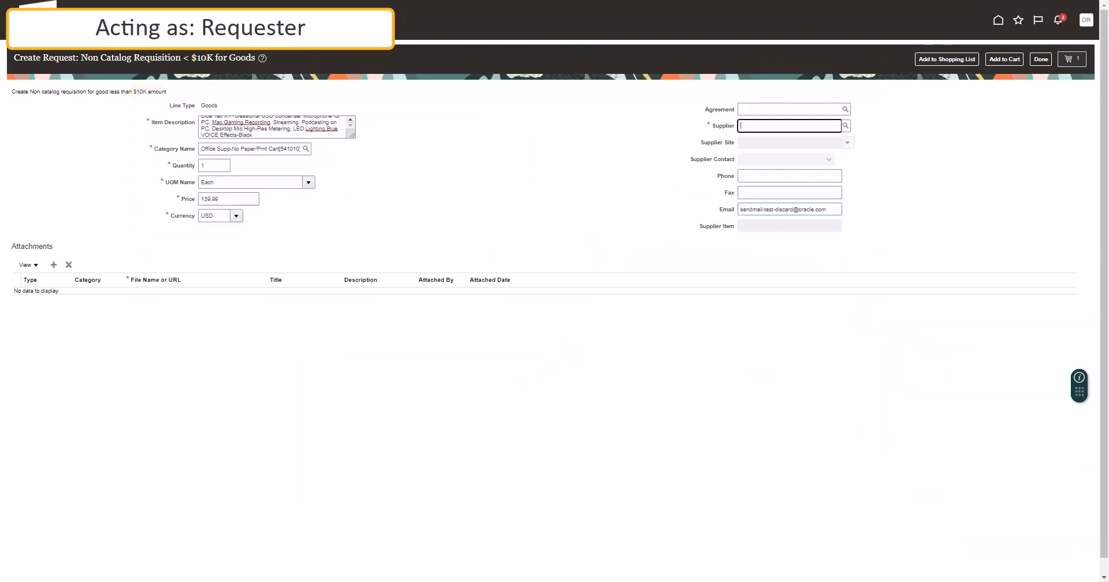
{"action": "type", "text": "AMAZON.COM"}
{"action": "key", "text": "Tab"}
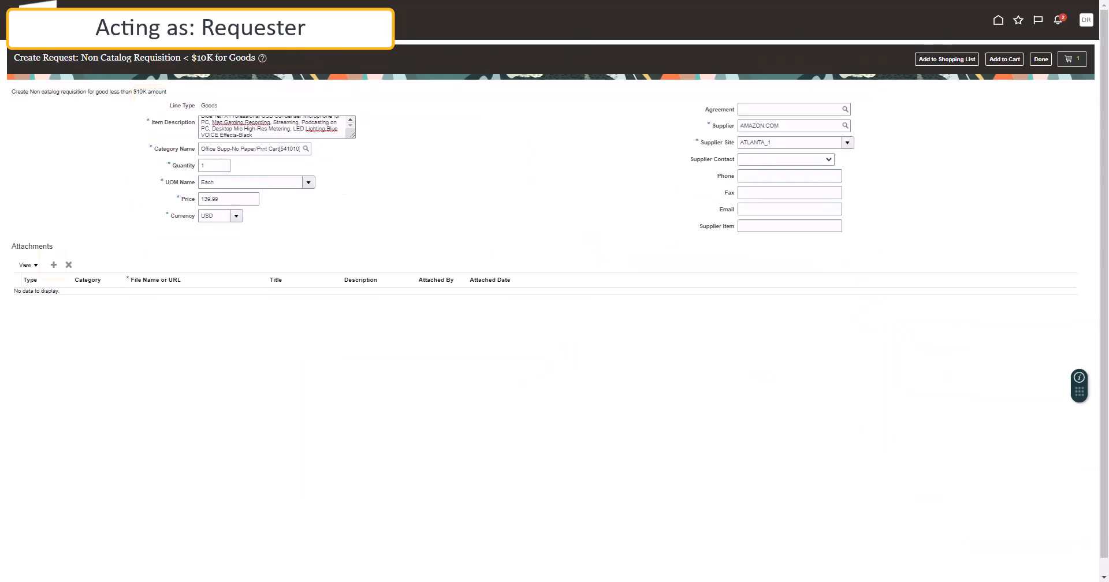
Attach the microphone's web address as a URL titled 'Blue Yeti Microphone Link', described 'Link to website'.
{"action": "left_click", "coordinate": [53, 266]}
{"action": "left_click", "coordinate": [36, 298]}
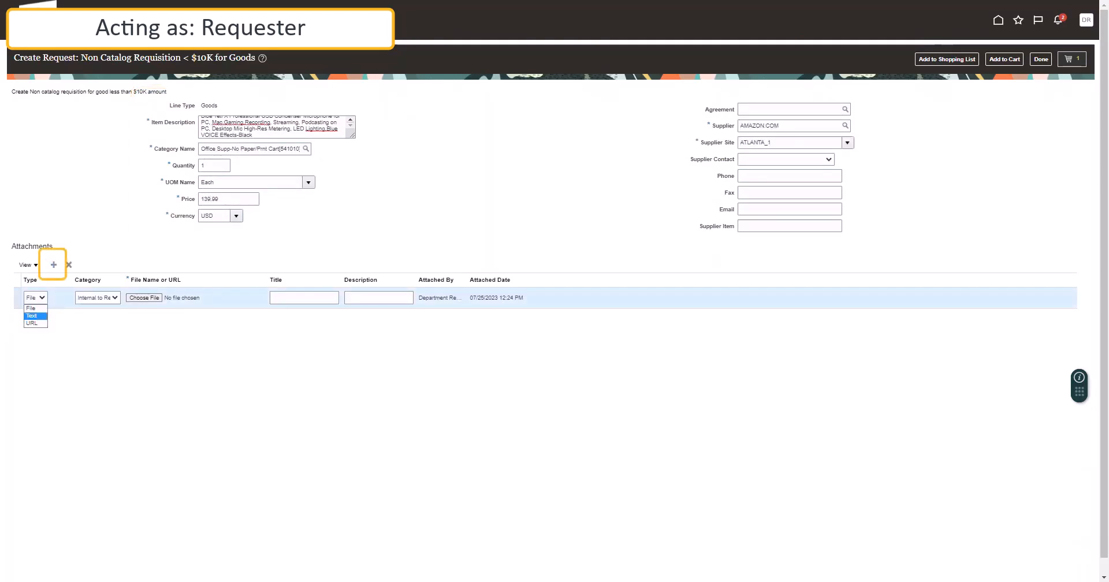
{"action": "left_click", "coordinate": [33, 323]}
{"action": "left_click", "coordinate": [196, 298]}
{"action": "key", "text": "ctrl+v"}
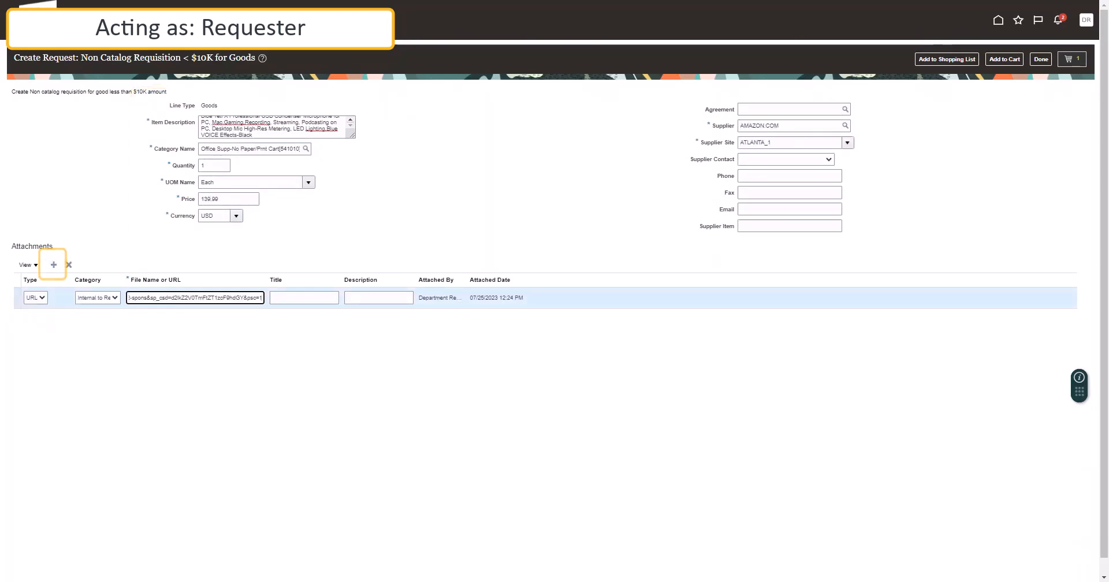
{"action": "key", "text": "Tab"}
{"action": "type", "text": "Blue Yeti Microphone Link"}
{"action": "key", "text": "Tab"}
{"action": "type", "text": "Link to website"}
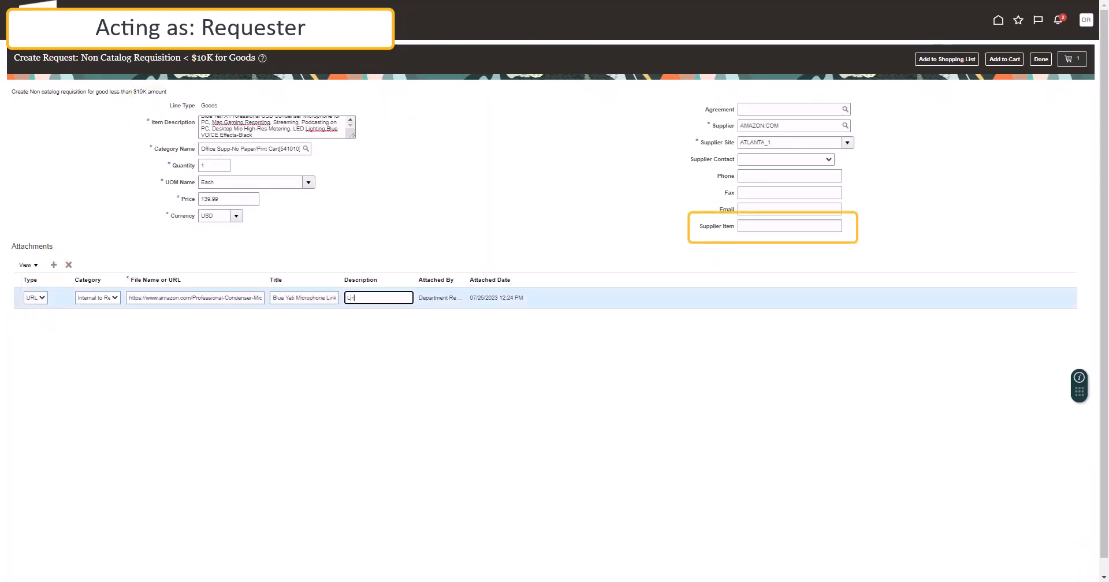
{"action": "left_click", "coordinate": [790, 226]}
{"action": "type", "text": "1690313013"}
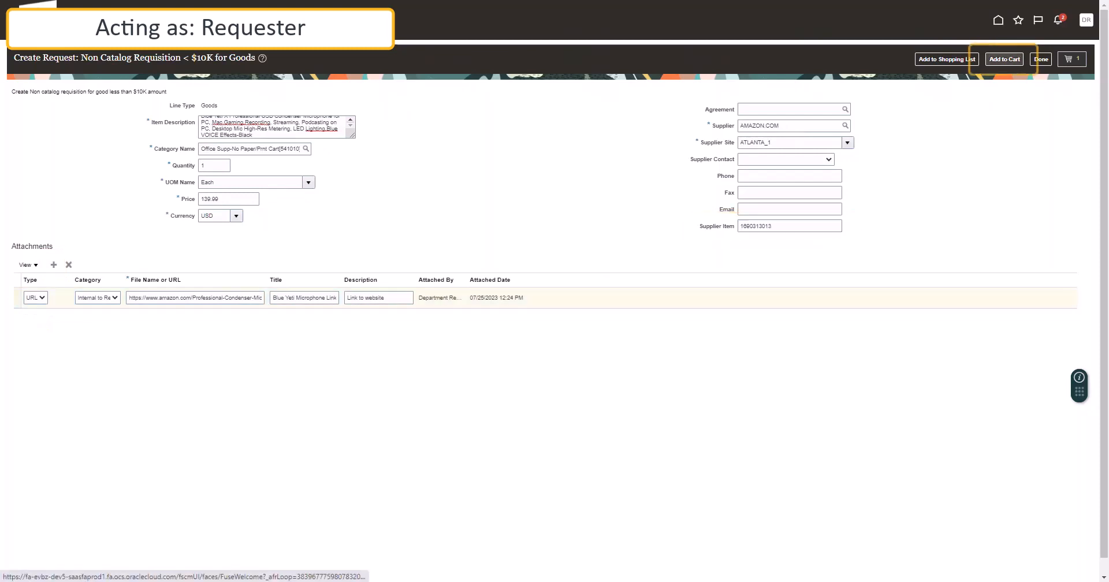
{"action": "left_click", "coordinate": [1004, 60]}
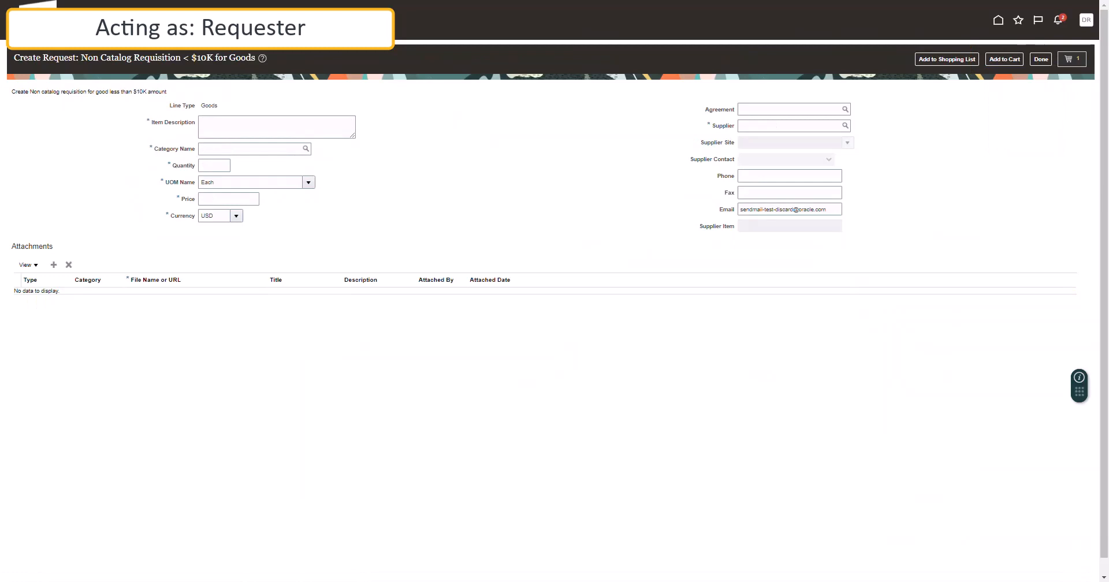
Enter a Freight line with Freight category, quantity 52 and price 1.00.
{"action": "type", "text": "Freight"}
{"action": "key", "text": "Tab"}
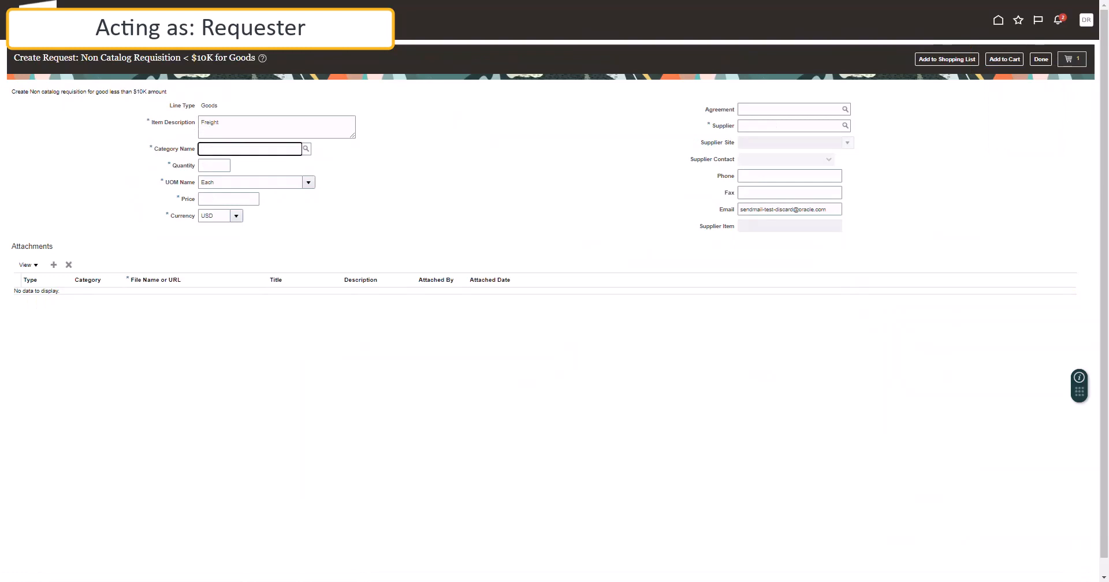
{"action": "type", "text": "Freight"}
{"action": "key", "text": "Tab"}
{"action": "key", "text": "Tab"}
{"action": "type", "text": "52"}
{"action": "key", "text": "Tab"}
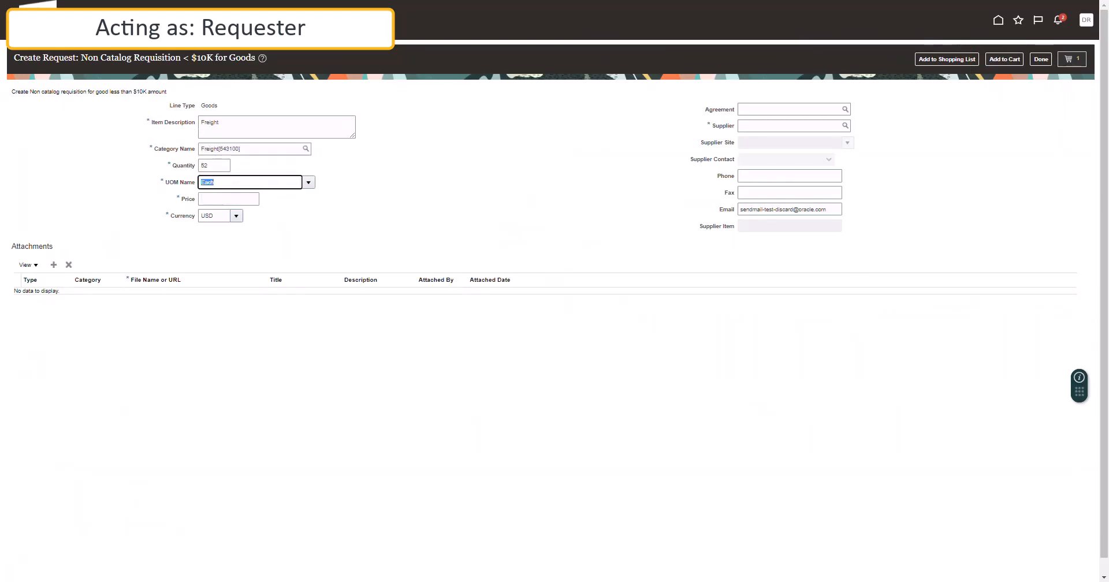
{"action": "key", "text": "Tab"}
{"action": "type", "text": "1.00"}
{"action": "key", "text": "Tab"}
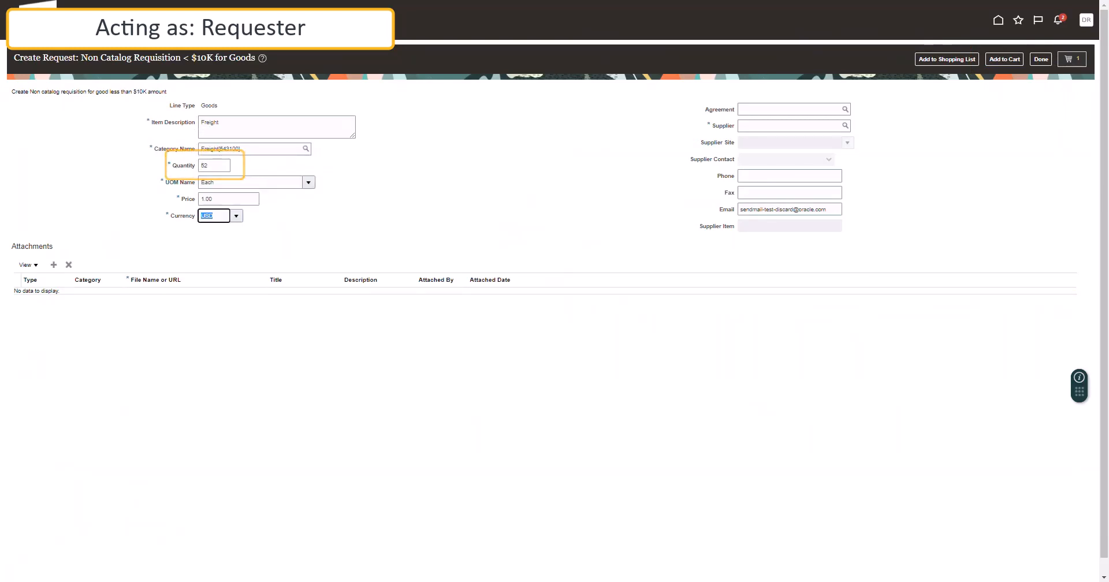
{"action": "key", "text": "Tab"}
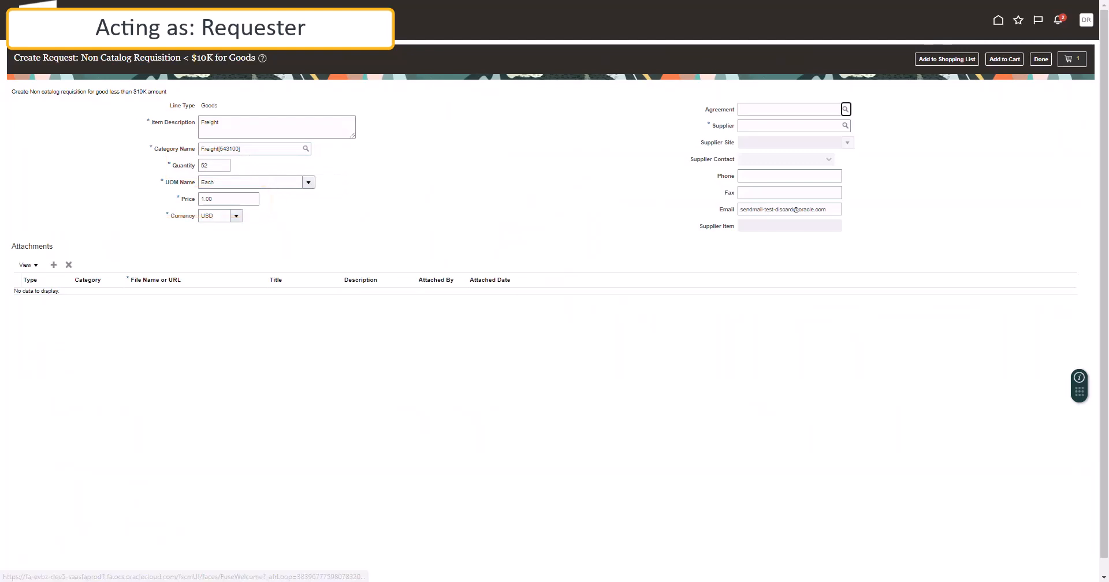
{"action": "key", "text": "Tab"}
Choose supplier AMAZON.COM, add the Freight line to the cart, and view the cart.
{"action": "type", "text": "Amazon"}
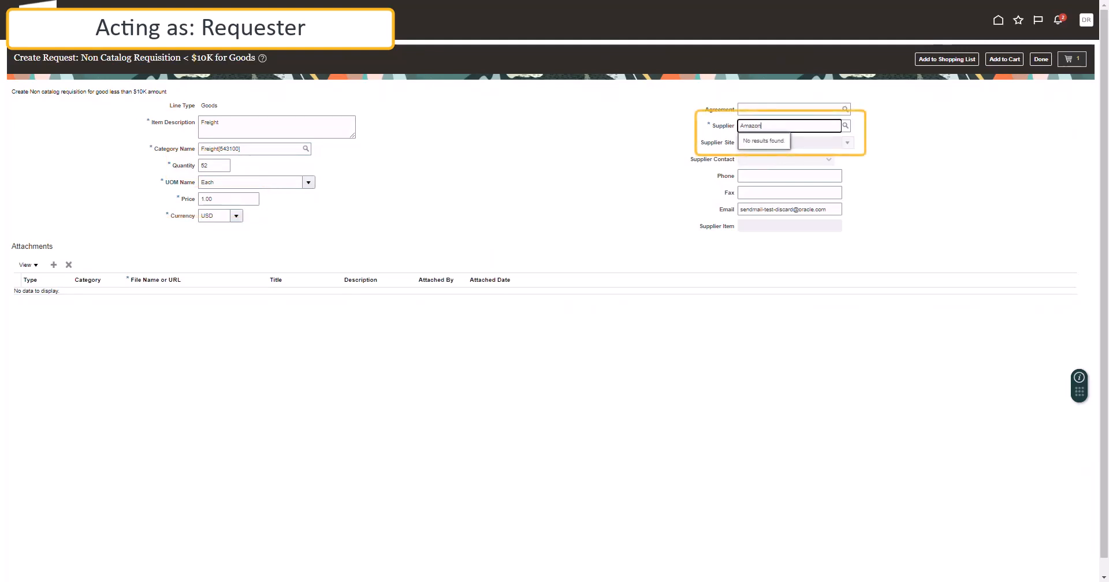
{"action": "key", "text": "Down"}
{"action": "key", "text": "Down"}
{"action": "key", "text": "Return"}
{"action": "left_click", "coordinate": [1005, 59]}
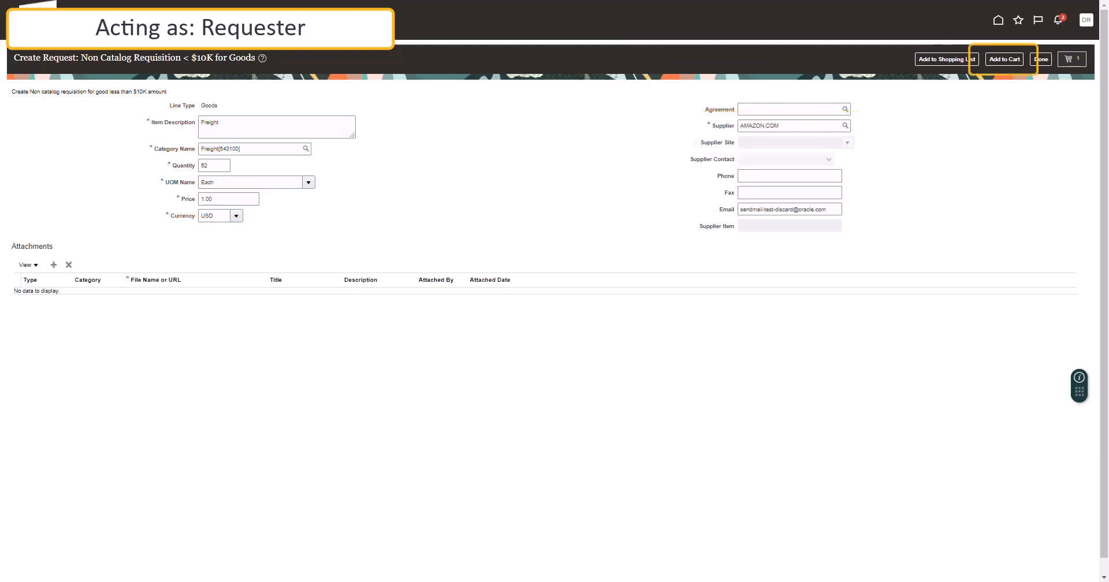
{"action": "left_click", "coordinate": [1072, 59]}
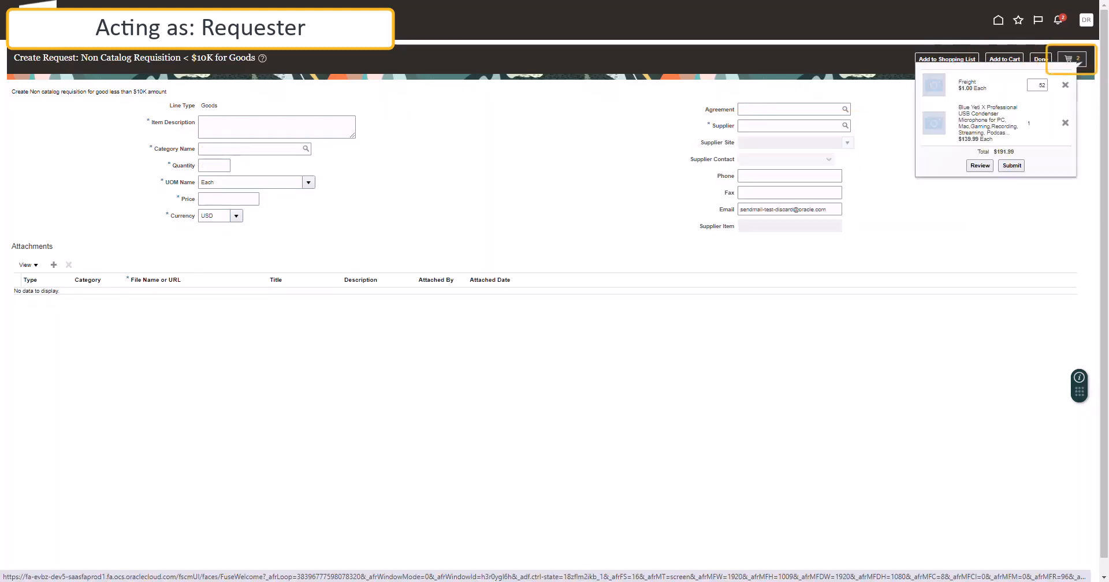
Review the cart's requisition, describe it as 'Blue Yeti Microphone from Amazon', and leave Procurement Card empty.
{"action": "left_click", "coordinate": [981, 166]}
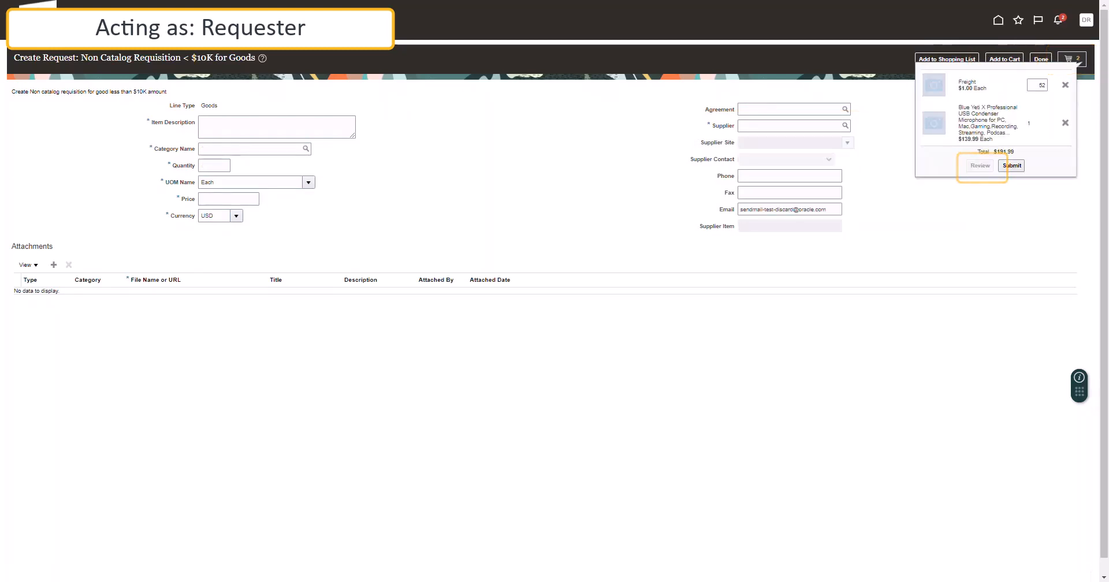
{"action": "type", "text": "Blue Yeti "}
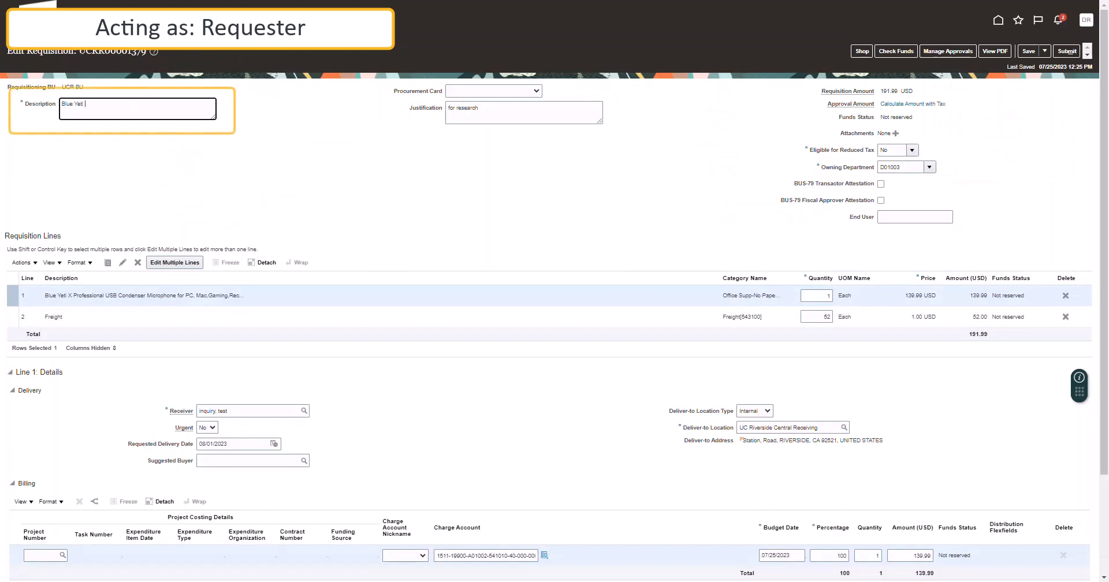
{"action": "type", "text": "Microphone from"}
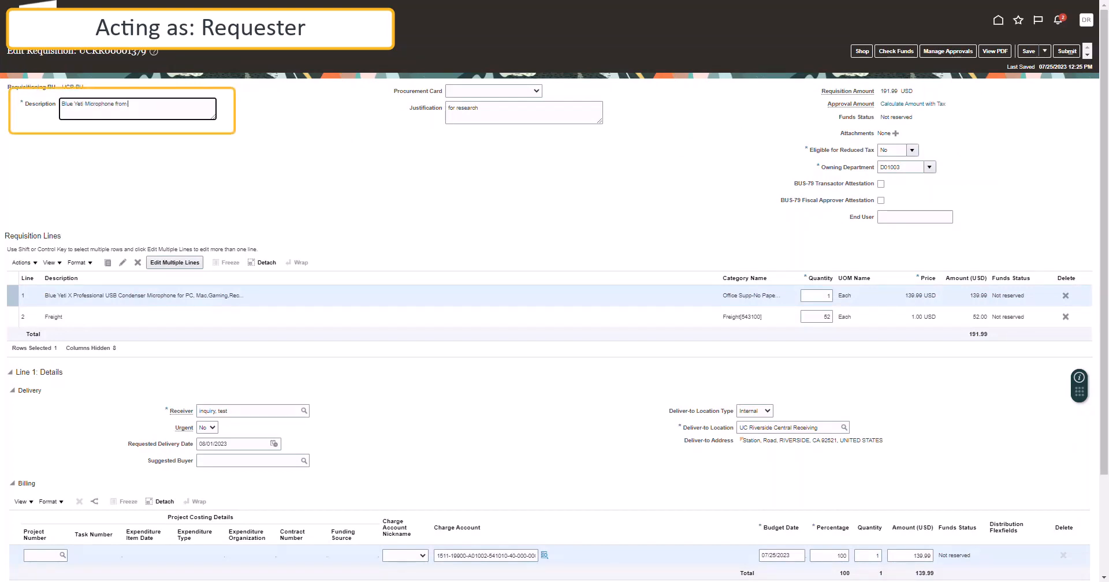
{"action": "type", "text": " Amazon"}
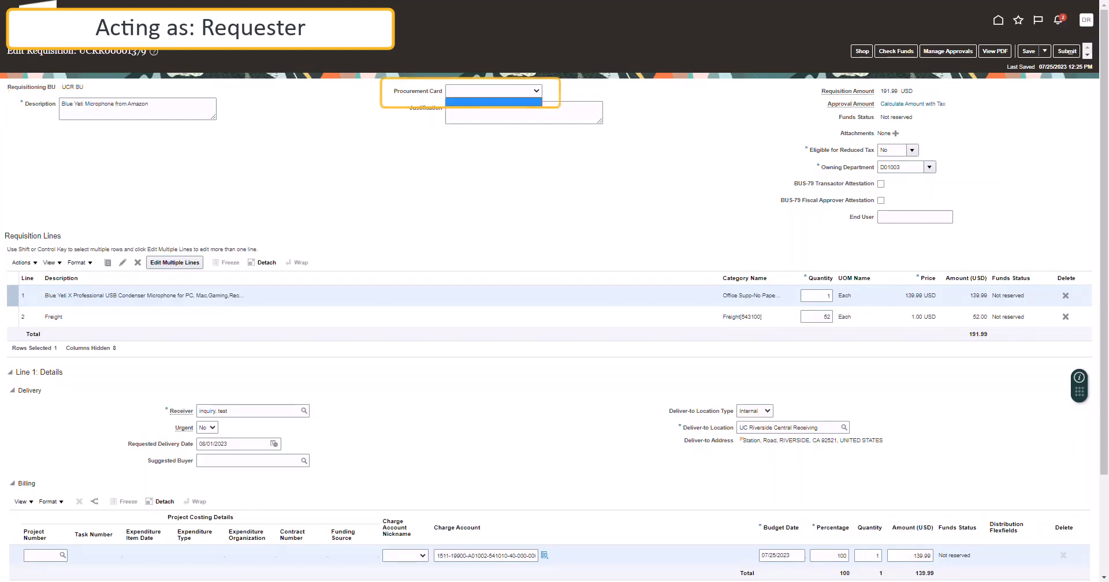
{"action": "key", "text": "Escape"}
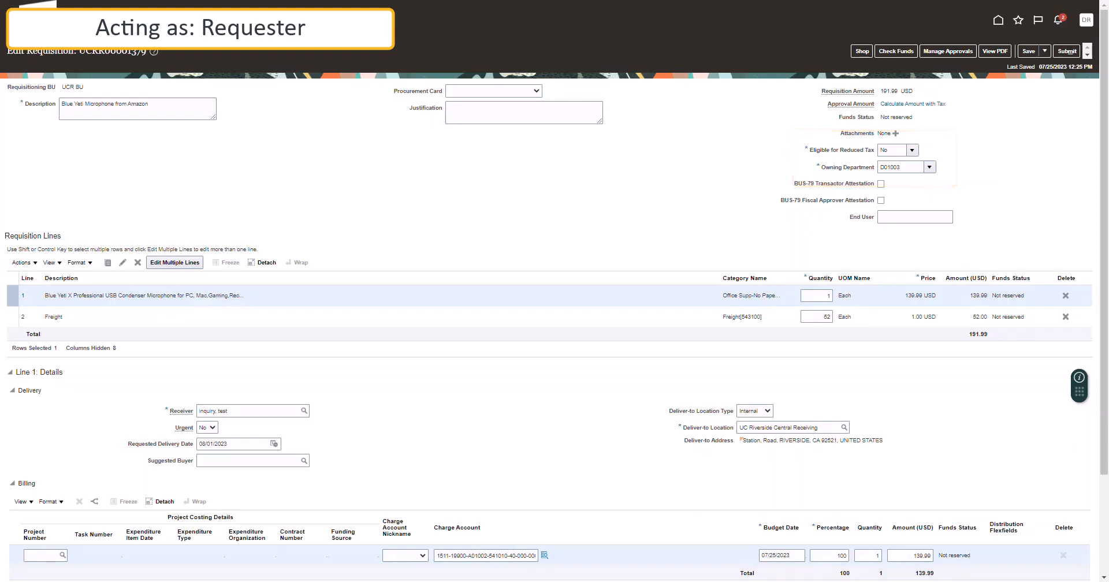
Replace the line's receiver with the intended recipient and begin entering a suggested buyer.
{"action": "scroll", "coordinate": [555, 347], "scroll_direction": "down", "scroll_amount": 2}
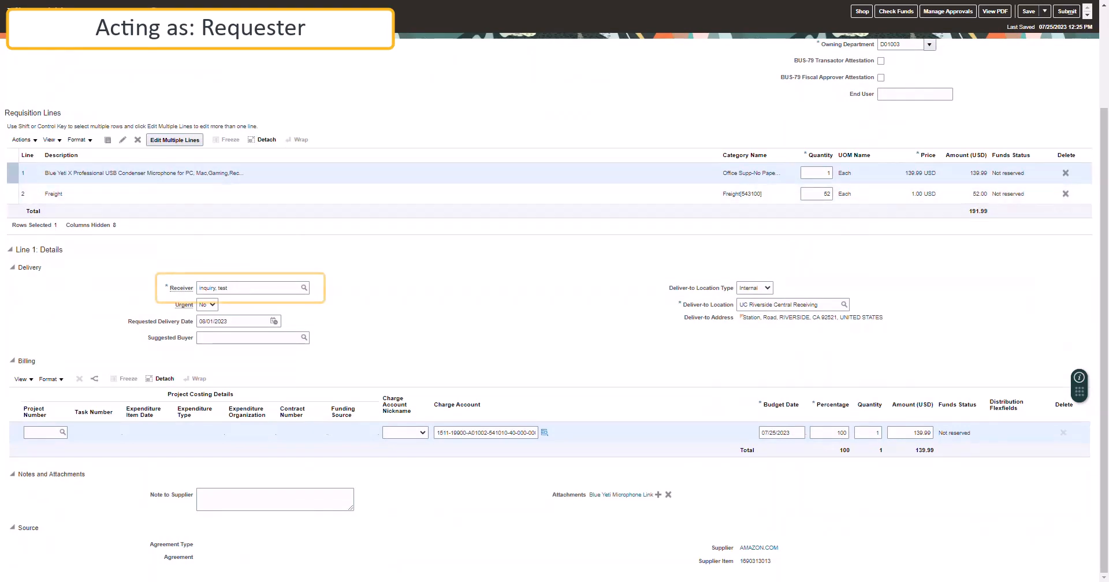
{"action": "triple_click", "coordinate": [248, 288]}
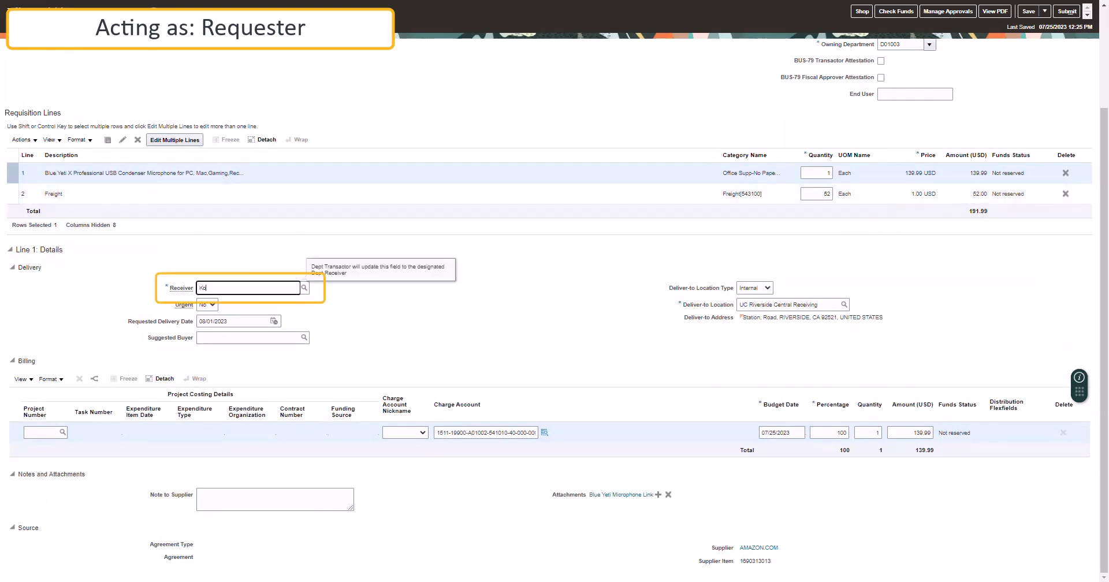
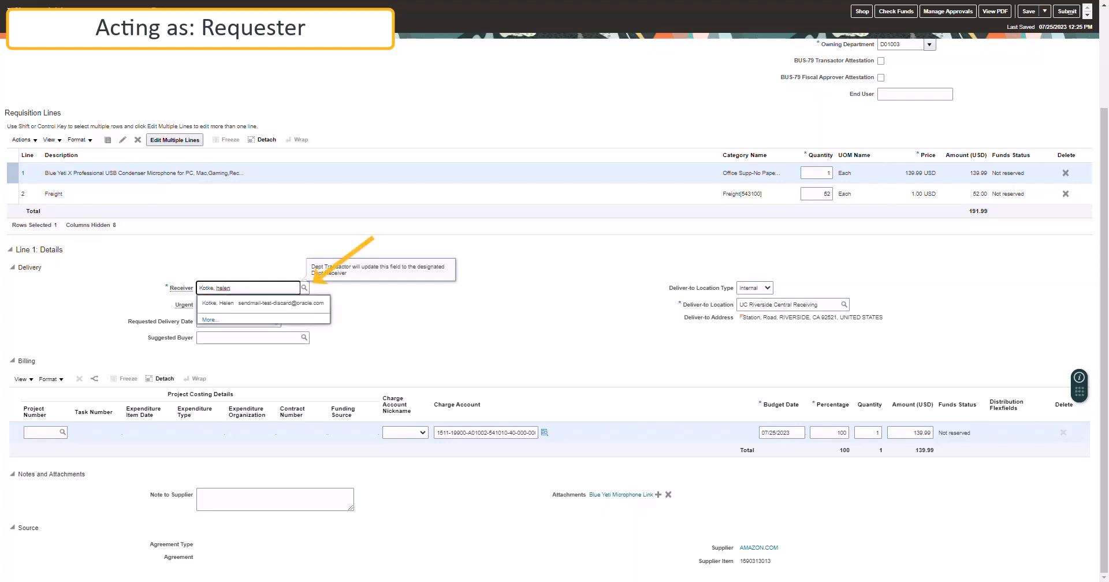
{"action": "left_click", "coordinate": [263, 303]}
{"action": "left_click", "coordinate": [249, 338]}
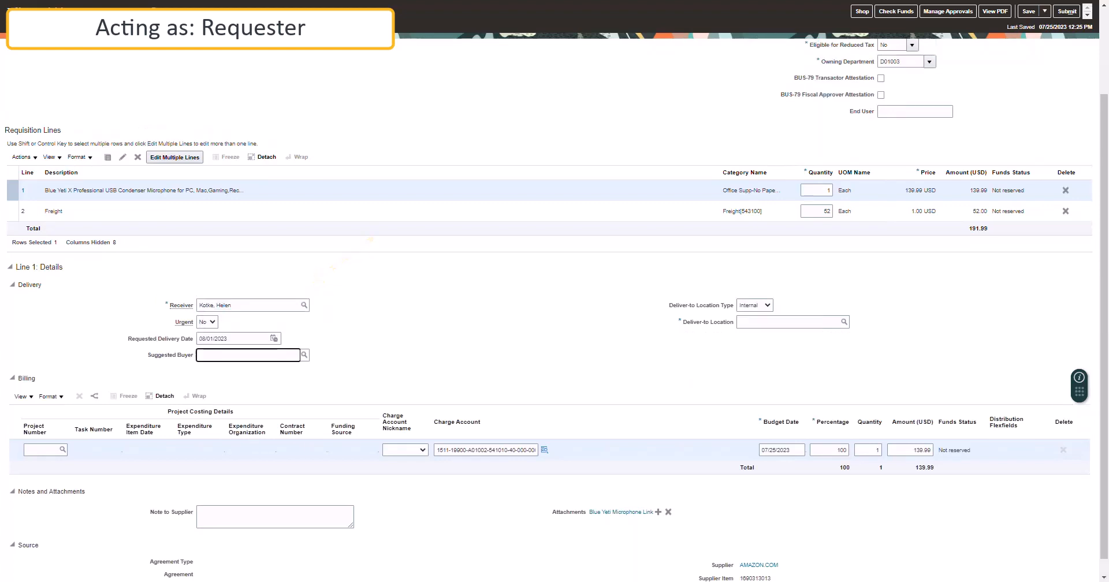
{"action": "type", "text": "request"}
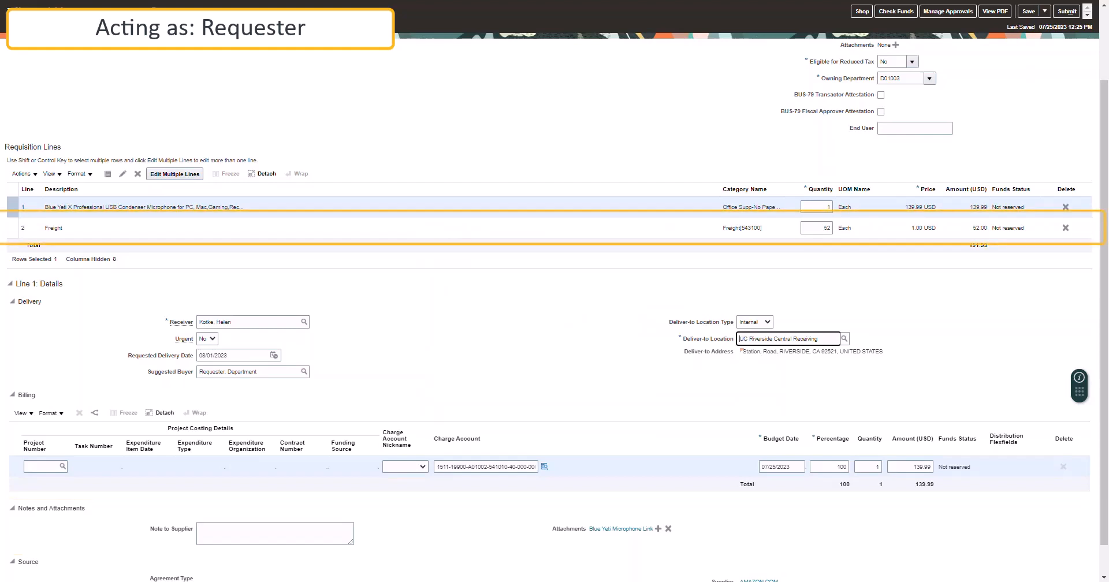
On the Freight line, set the same recipient as receiver and the department analyst as suggested buyer.
{"action": "left_click", "coordinate": [549, 229]}
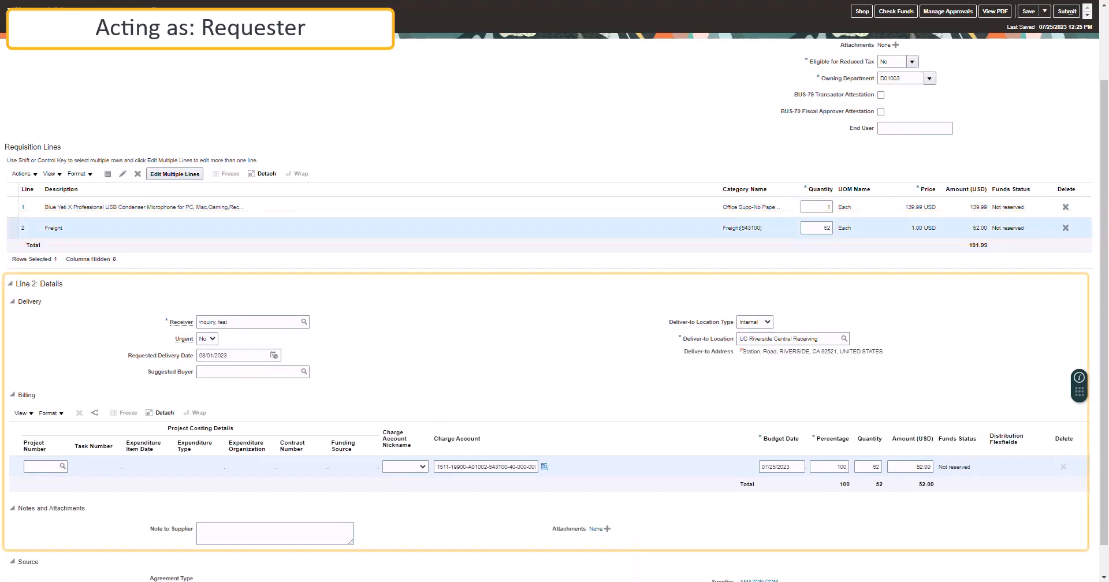
{"action": "triple_click", "coordinate": [249, 322]}
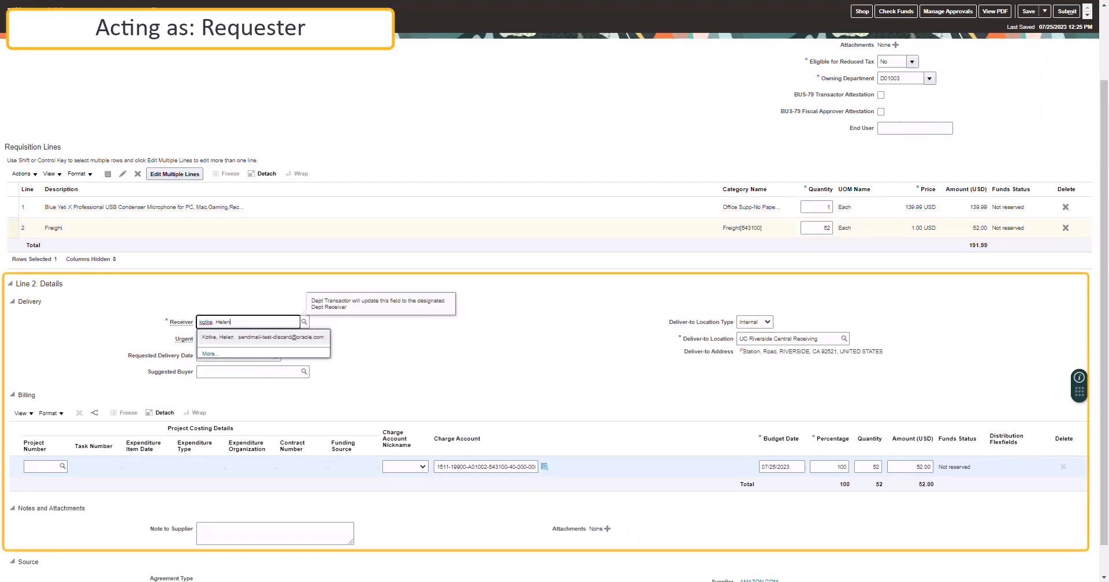
{"action": "left_click", "coordinate": [260, 336]}
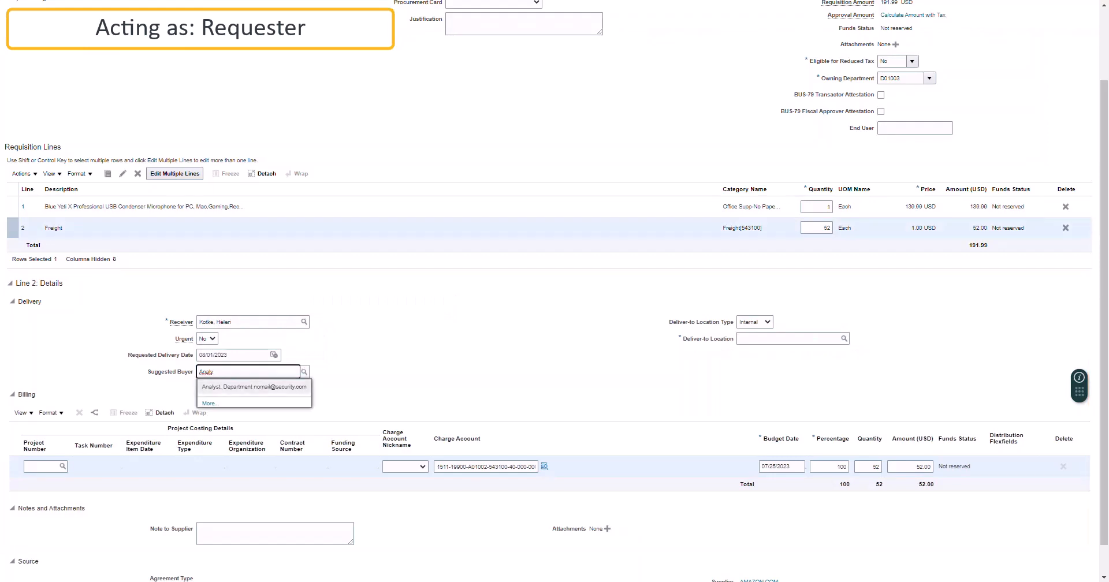
{"action": "left_click", "coordinate": [255, 386]}
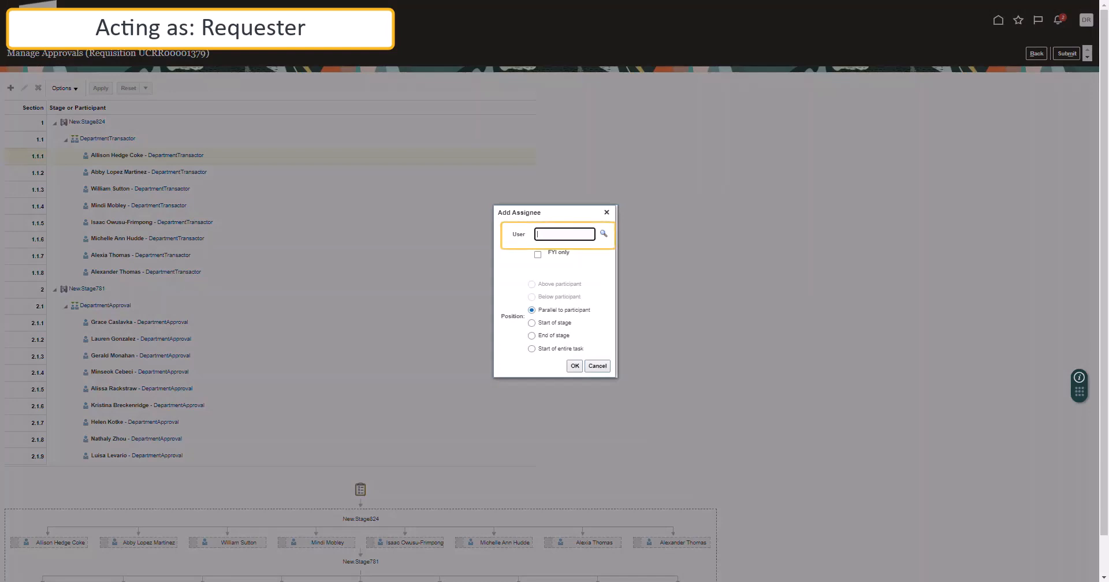
Add the department analyst's user as a parallel transactor-stage approver and return to the requisition.
{"action": "type", "text": "tr_deptana"}
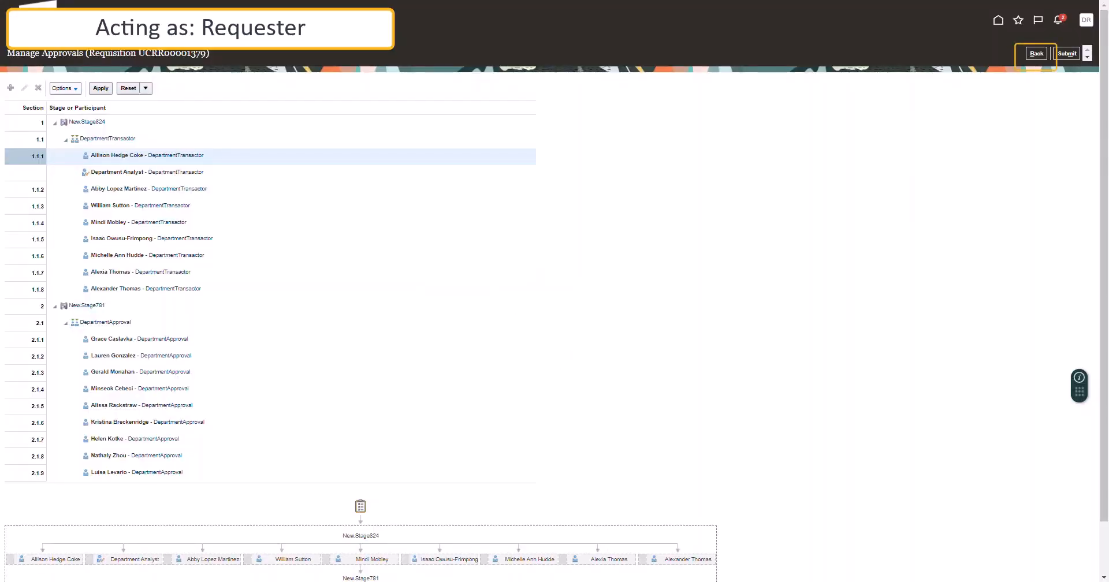
{"action": "left_click", "coordinate": [1037, 54]}
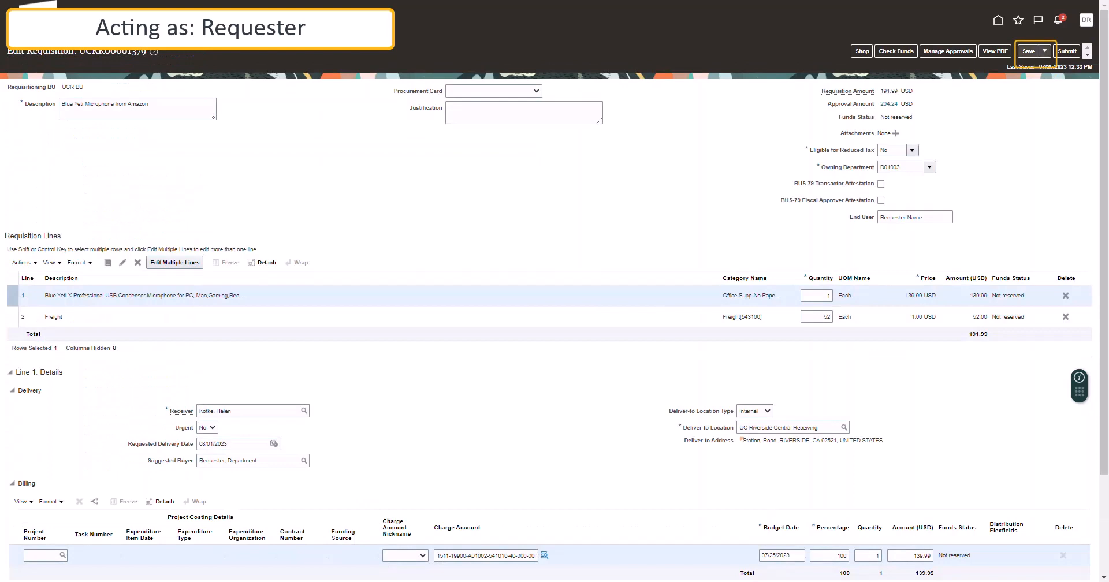
Save the requisition changes, then submit it for approval.
{"action": "left_click", "coordinate": [1044, 51]}
{"action": "left_click", "coordinate": [1052, 66]}
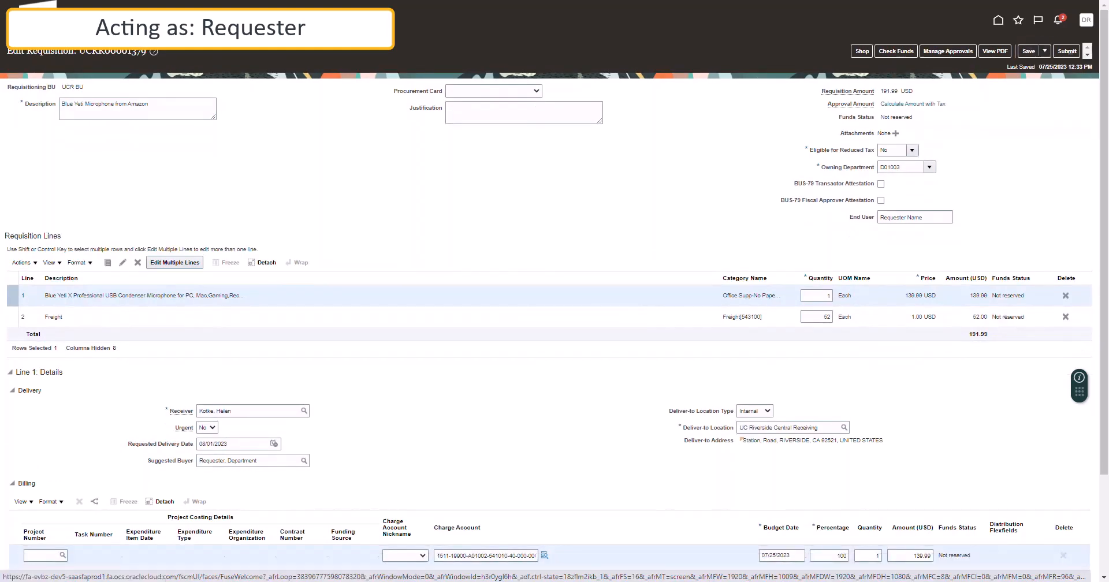
{"action": "left_click", "coordinate": [1067, 51]}
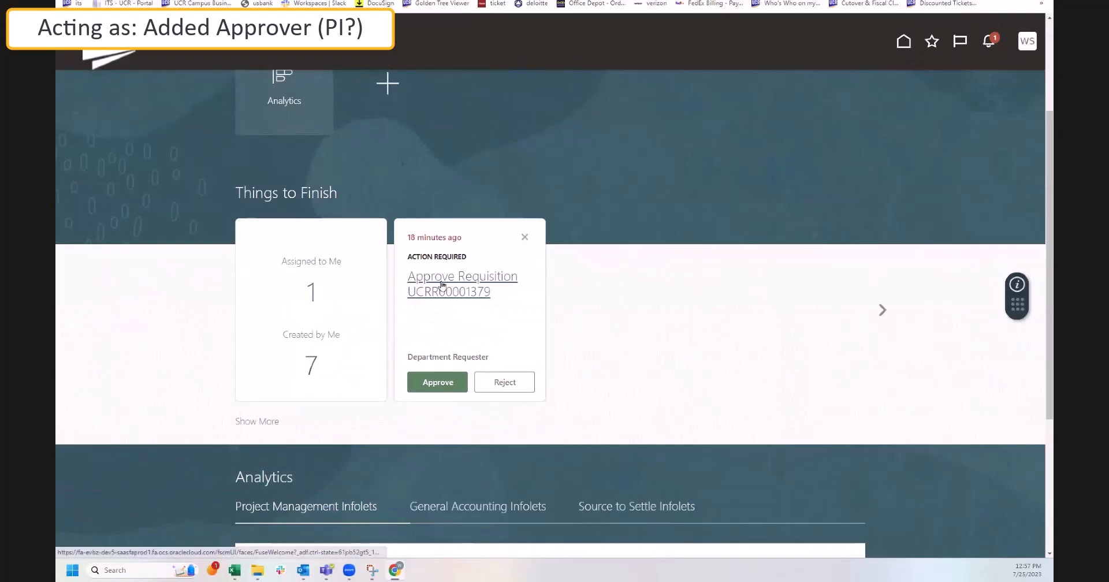
Open the pending requisition and approve it with the comment 'COA Approved'.
{"action": "left_click", "coordinate": [469, 286]}
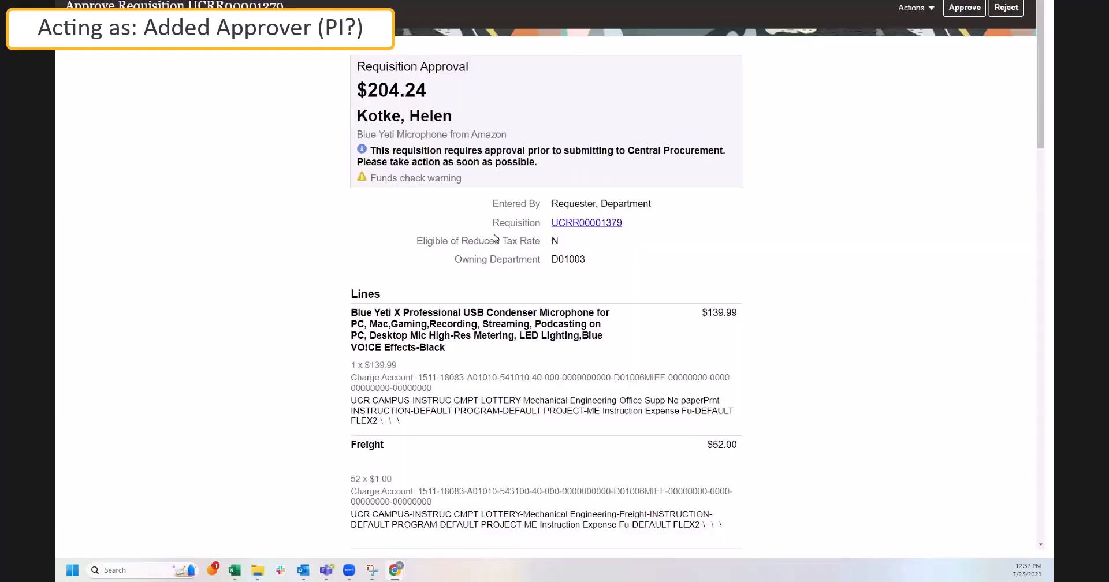
{"action": "scroll", "coordinate": [495, 238], "scroll_direction": "down", "scroll_amount": 2}
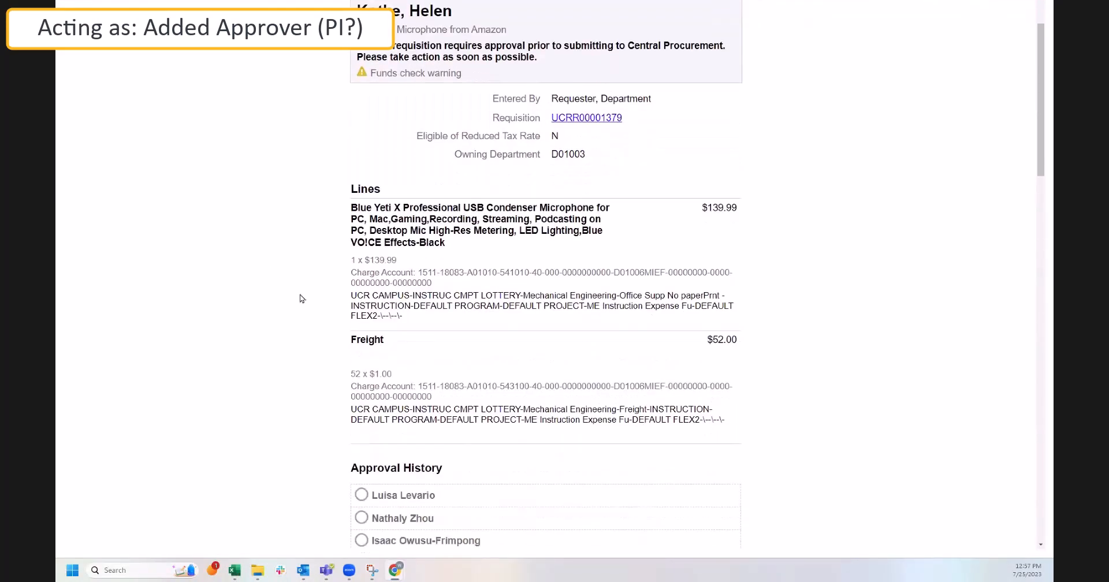
{"action": "scroll", "coordinate": [341, 406], "scroll_direction": "up", "scroll_amount": 2}
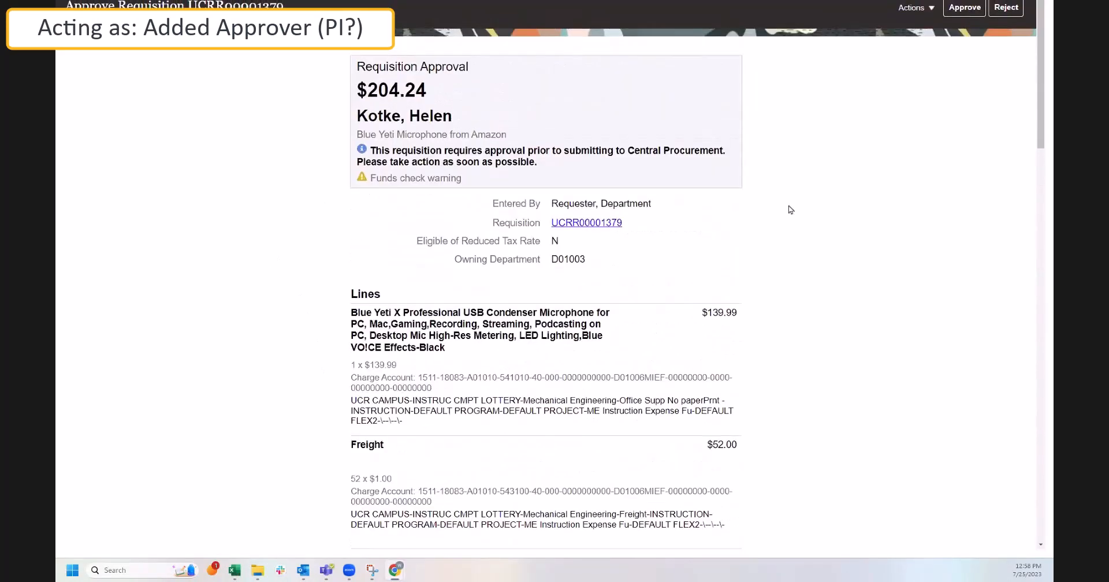
{"action": "left_click", "coordinate": [971, 10]}
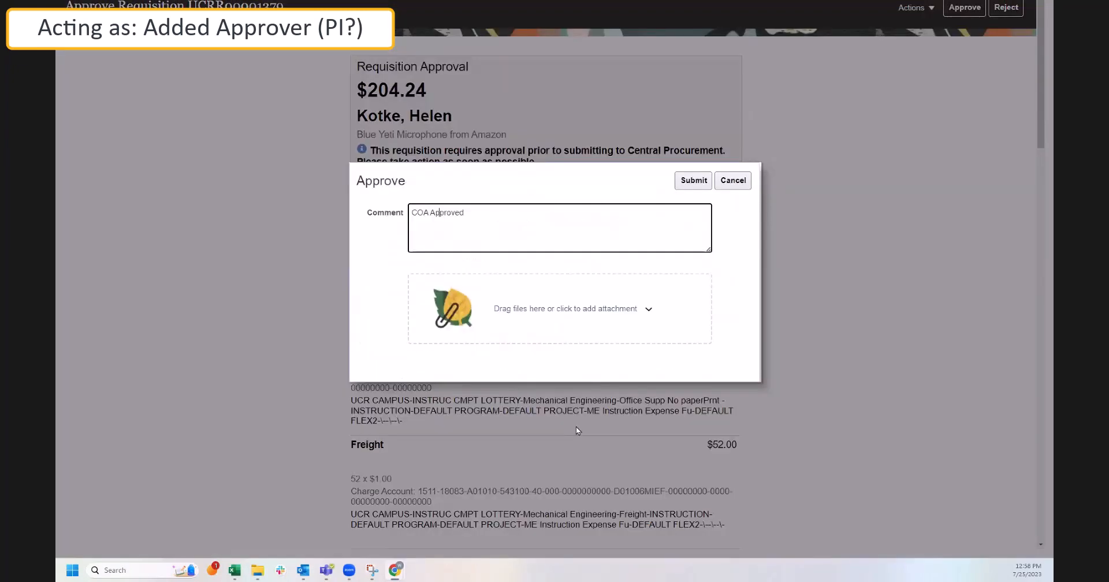
{"action": "left_click", "coordinate": [695, 184]}
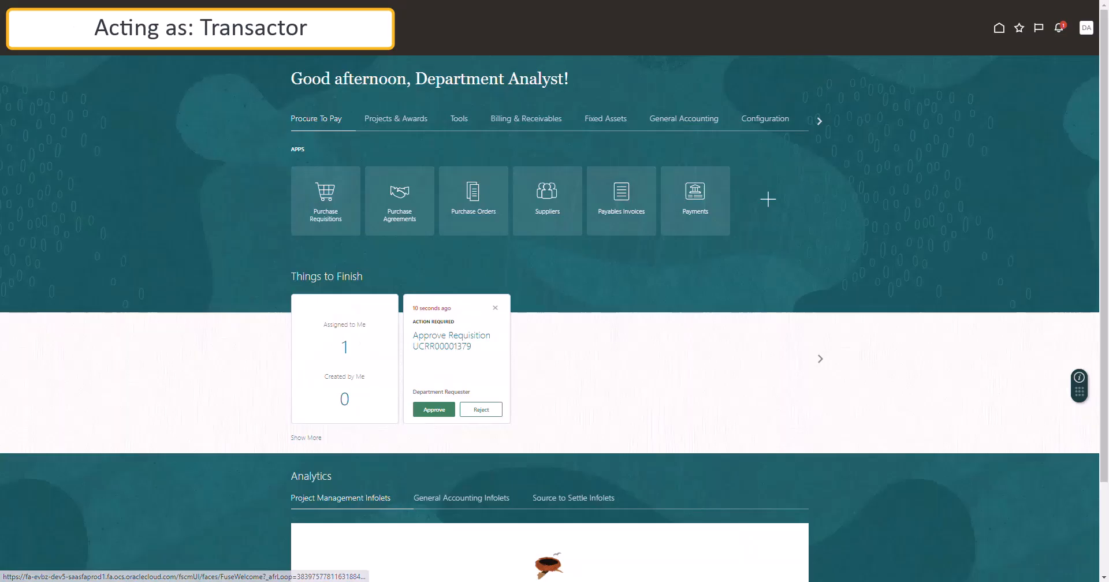
Open the requisition's full details from the notification, then return to the home page.
{"action": "left_click", "coordinate": [1059, 27]}
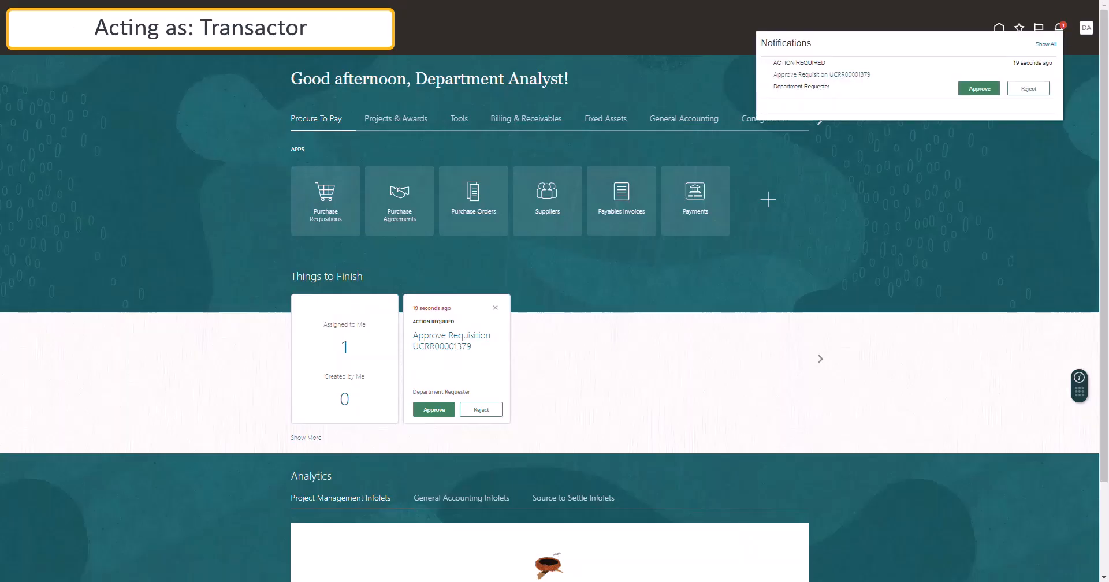
{"action": "left_click", "coordinate": [821, 75]}
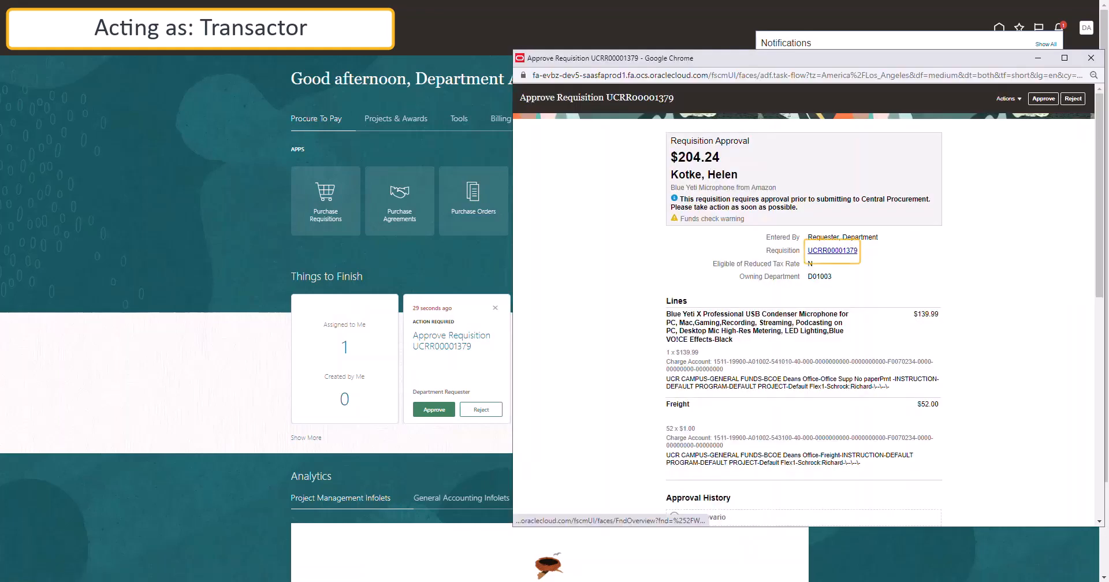
{"action": "left_click", "coordinate": [832, 250]}
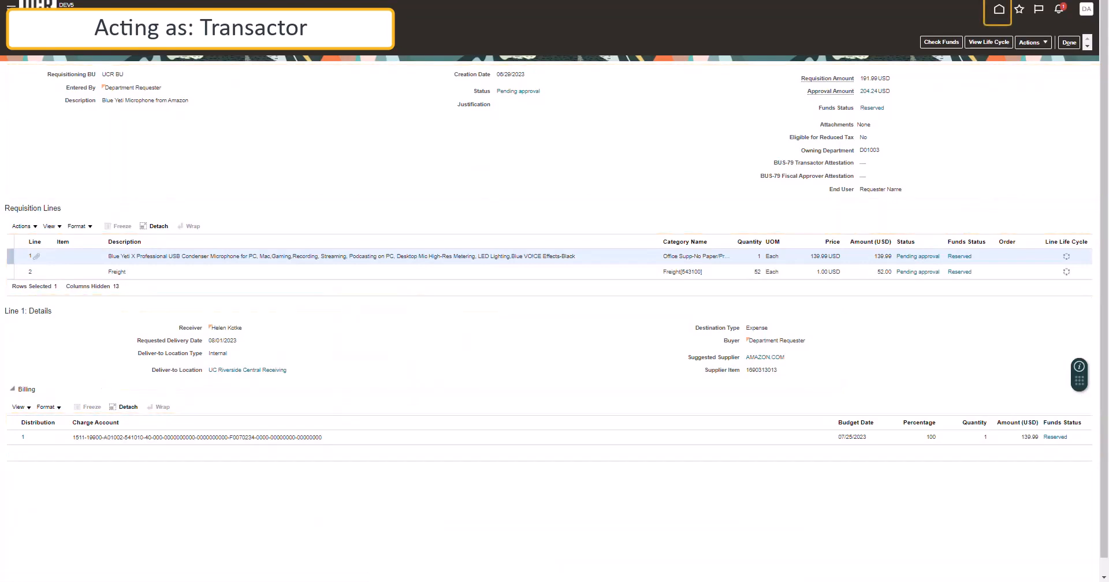
{"action": "left_click", "coordinate": [997, 10]}
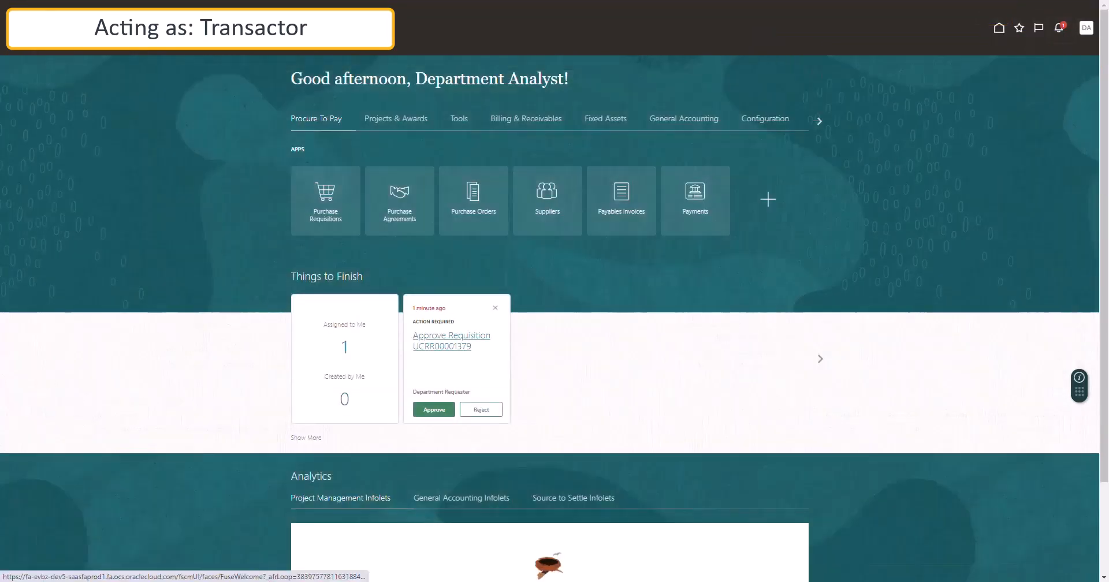
From the notification's approval task, choose Edit Requisition and confirm closing the work list task.
{"action": "left_click", "coordinate": [1059, 28]}
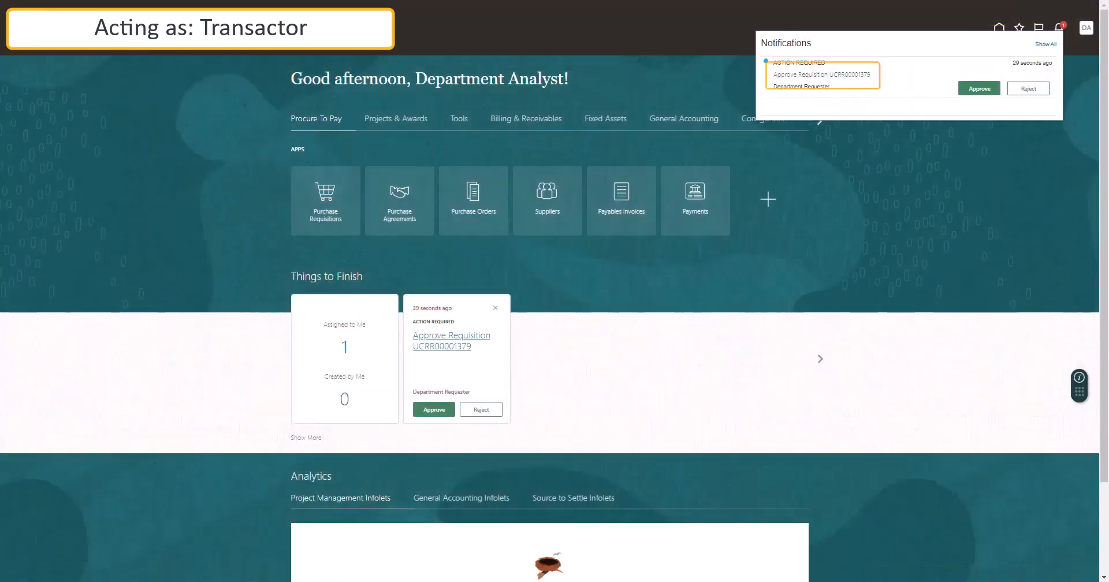
{"action": "left_click", "coordinate": [451, 337]}
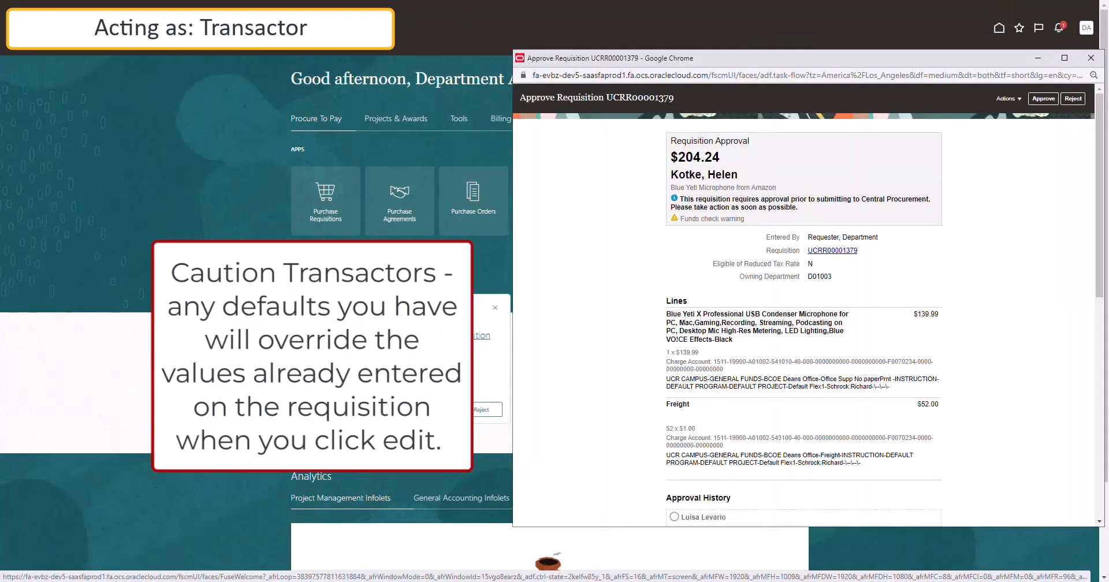
{"action": "scroll", "coordinate": [804, 306], "scroll_direction": "down", "scroll_amount": 10}
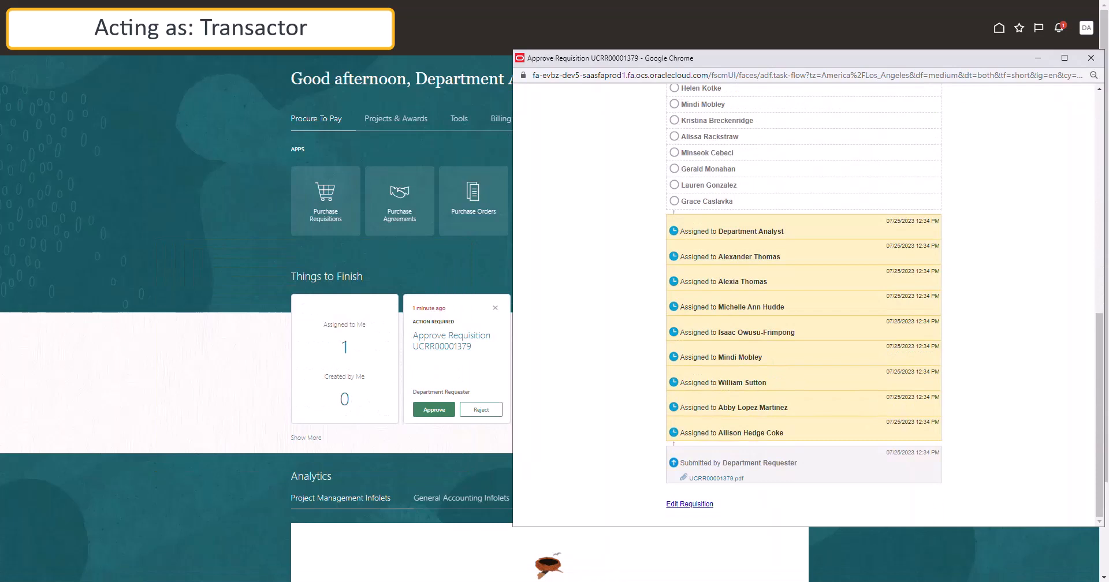
{"action": "left_click", "coordinate": [690, 505]}
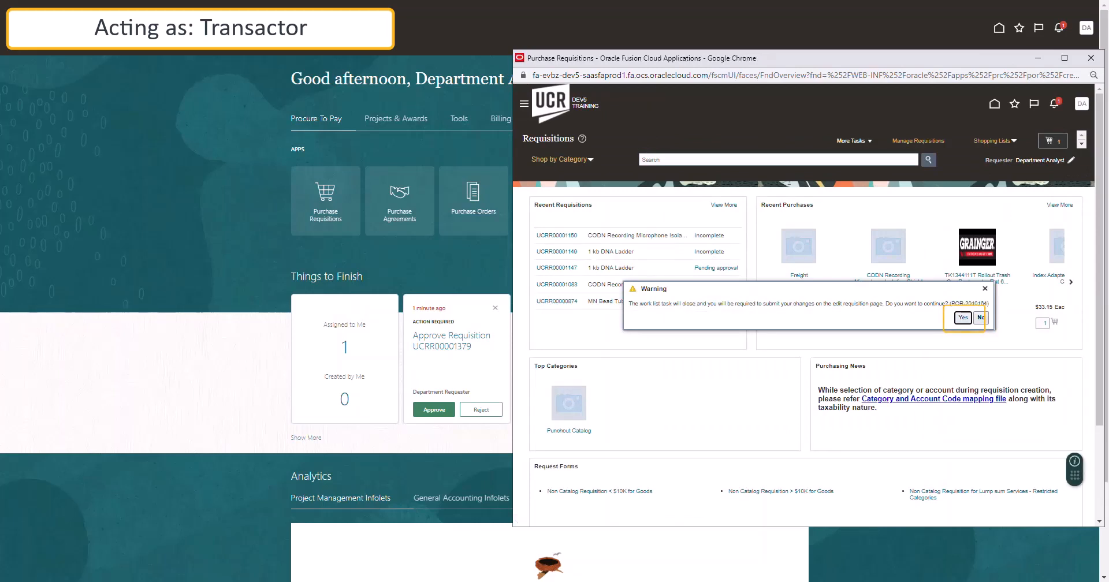
{"action": "left_click", "coordinate": [963, 318]}
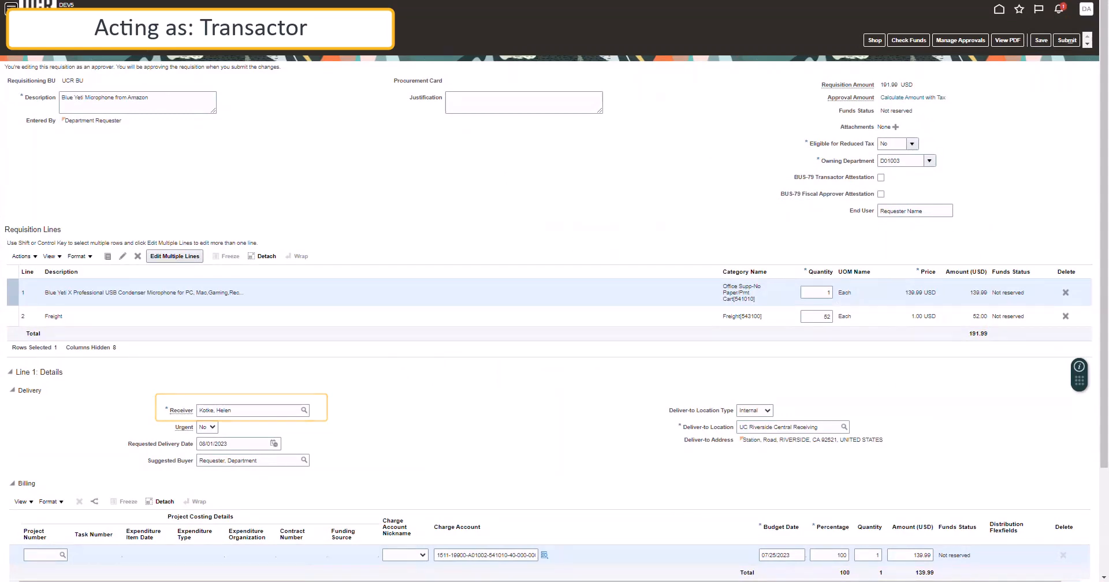
Set the microphone line's suggested buyer to Analyst, Department and check its charge account segments.
{"action": "left_click", "coordinate": [259, 460]}
{"action": "left_click_drag", "start_coordinate": [258, 461], "coordinate": [198, 460]}
{"action": "type", "text": "Anal"}
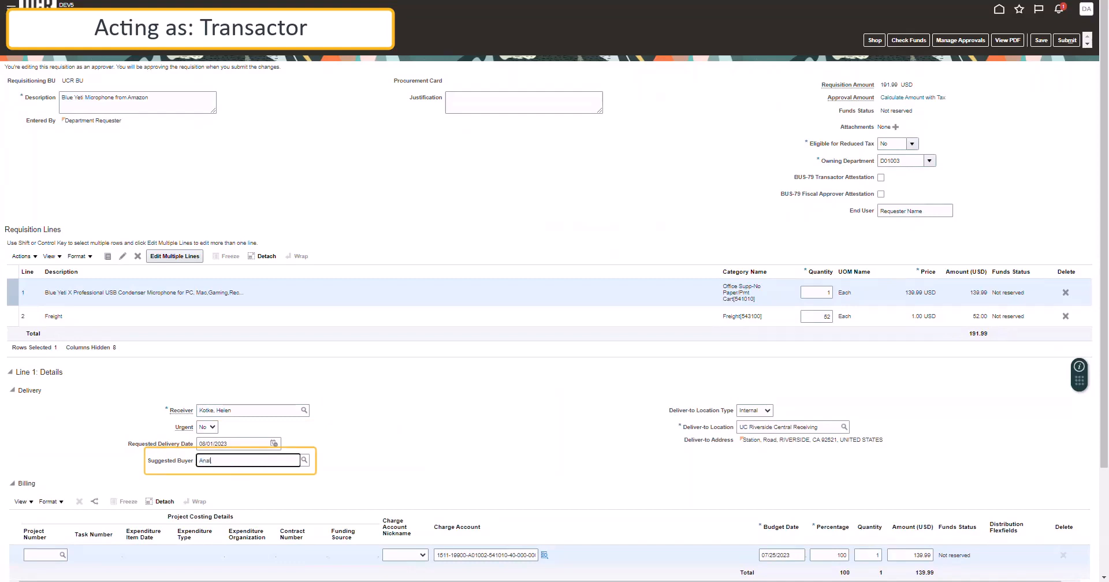
{"action": "type", "text": "yst"}
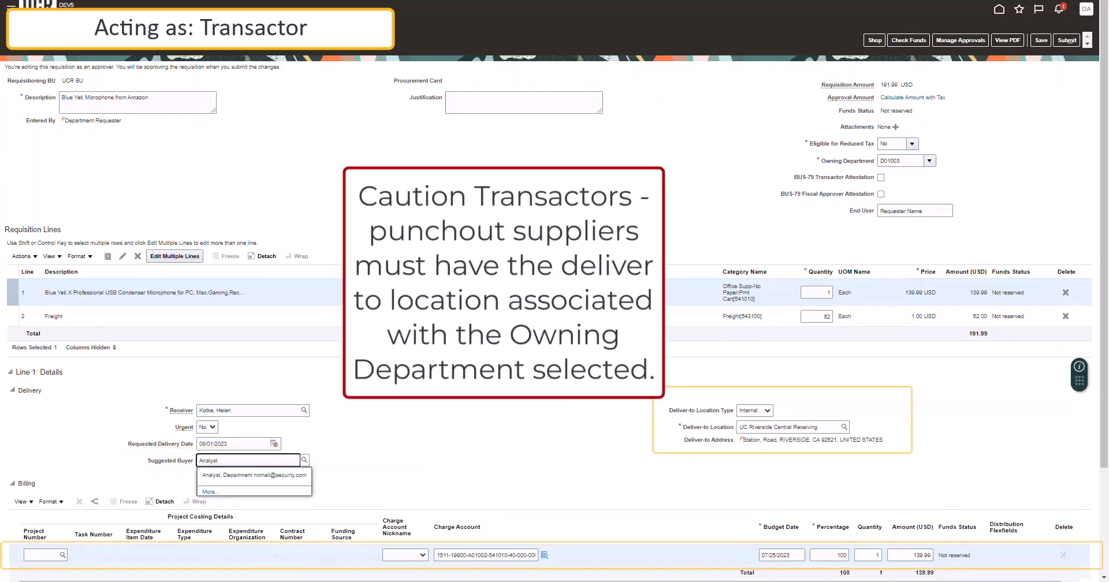
{"action": "left_click", "coordinate": [254, 476]}
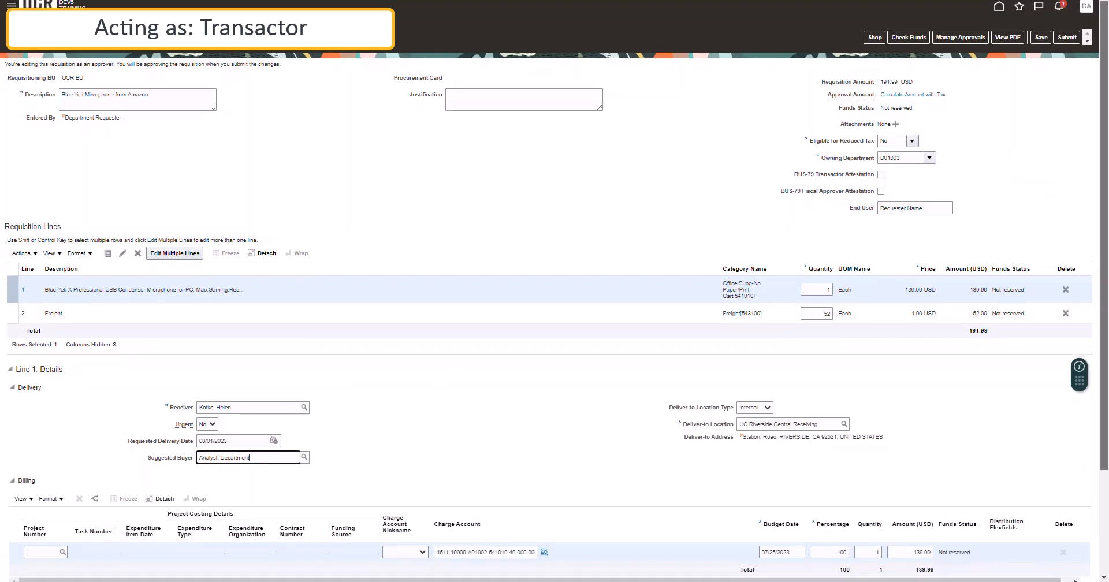
{"action": "scroll", "coordinate": [555, 291], "scroll_direction": "down", "scroll_amount": 3}
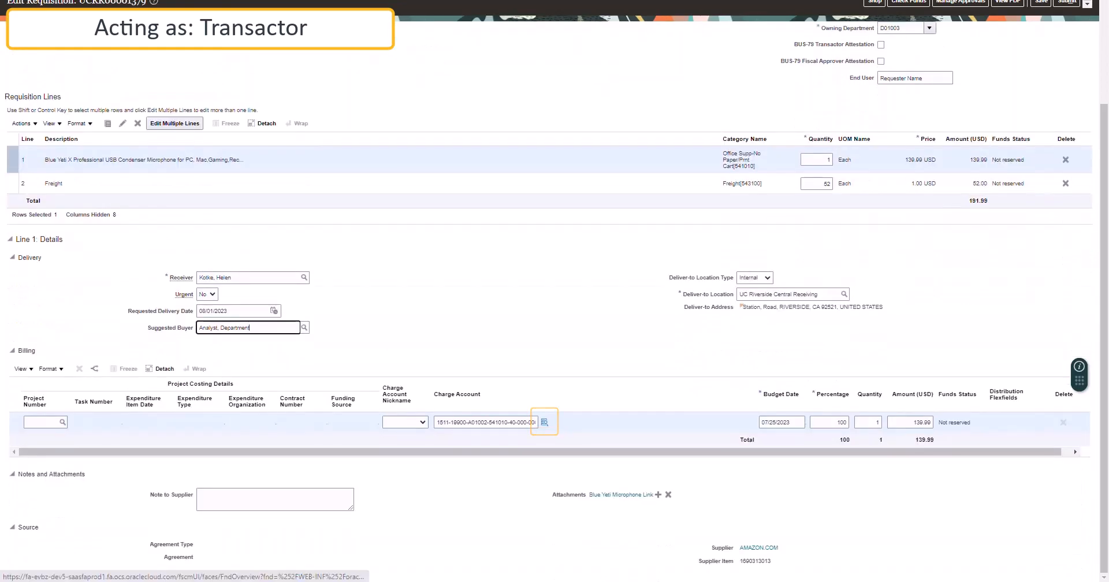
{"action": "left_click", "coordinate": [544, 423]}
{"action": "left_click", "coordinate": [618, 418]}
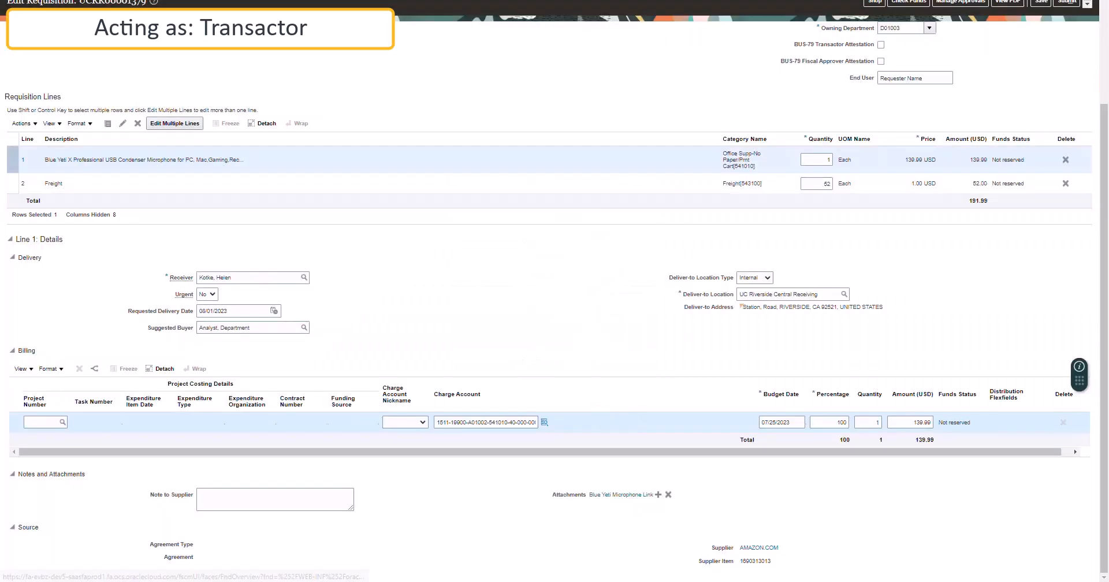
Give the Freight line suggested buyer Analyst, Department and save the requisition.
{"action": "left_click", "coordinate": [231, 183]}
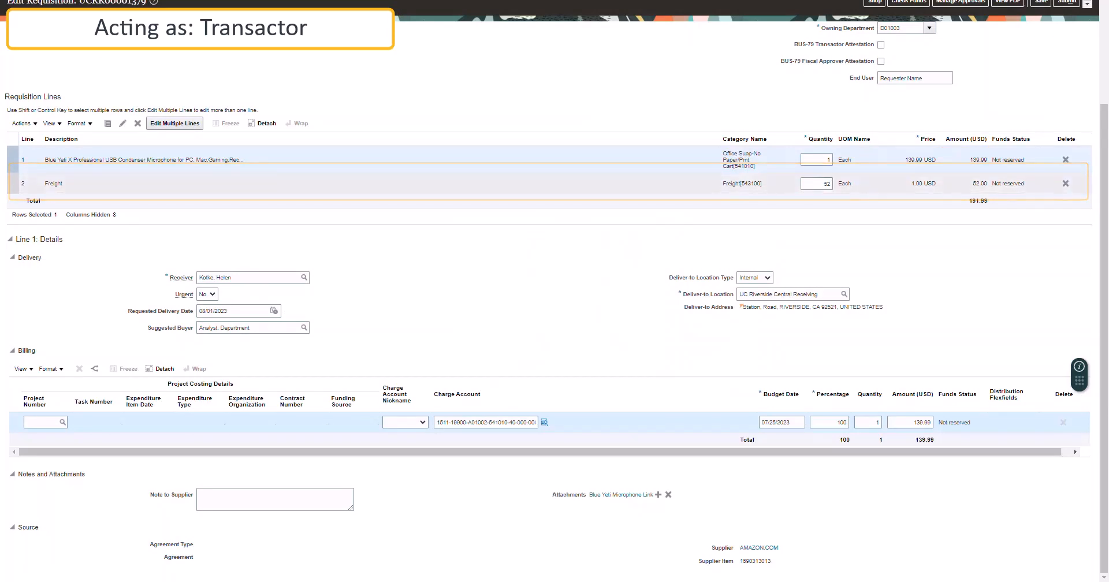
{"action": "left_click", "coordinate": [248, 337]}
{"action": "type", "text": "Analyst"}
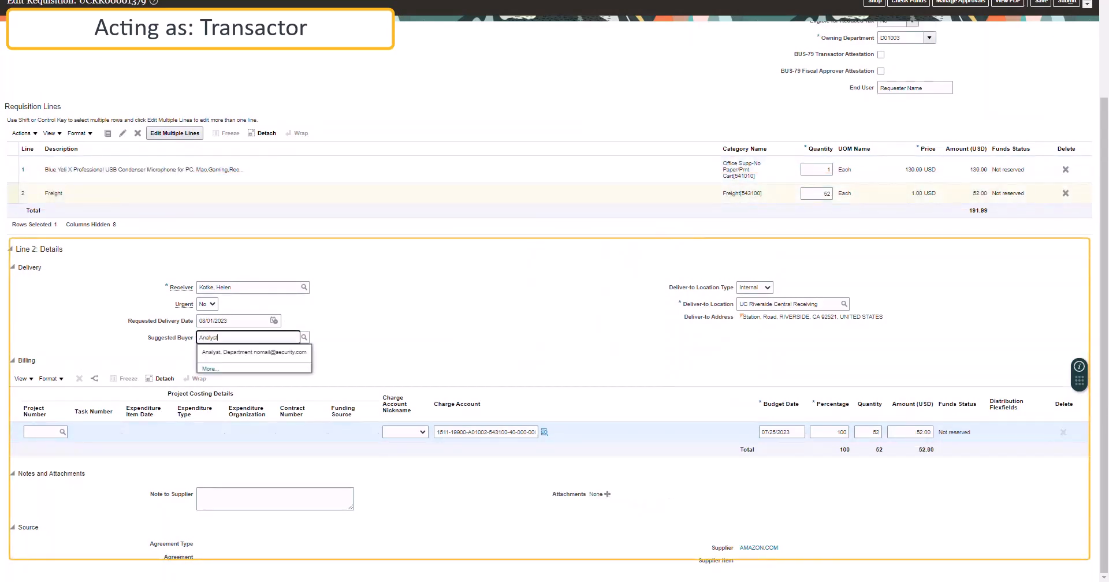
{"action": "key", "text": "Down"}
{"action": "key", "text": "Return"}
{"action": "left_click_drag", "start_coordinate": [1104, 375], "coordinate": [1104, 276]}
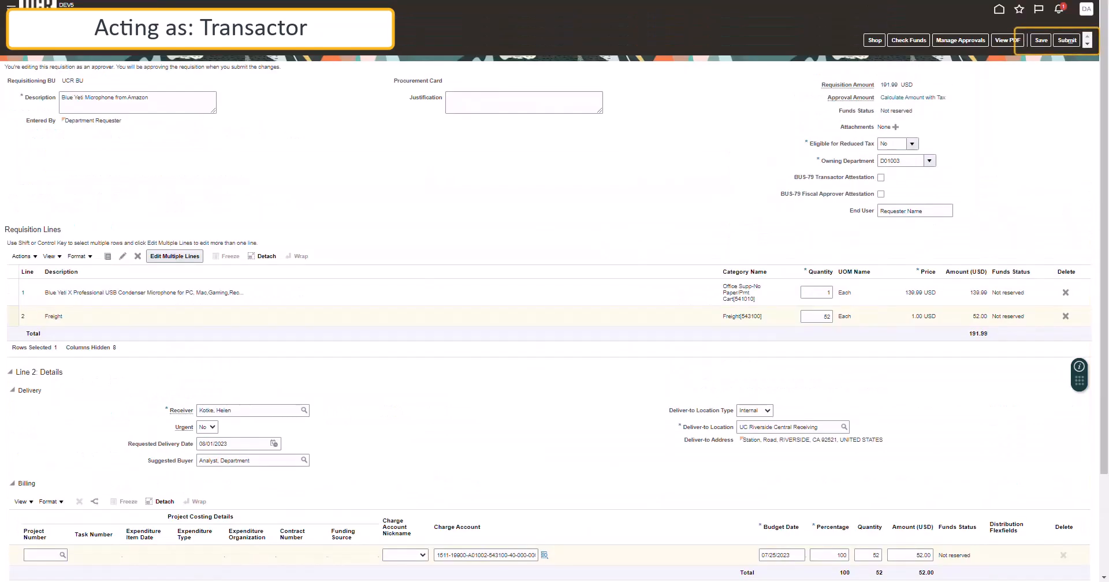
{"action": "left_click", "coordinate": [1041, 41]}
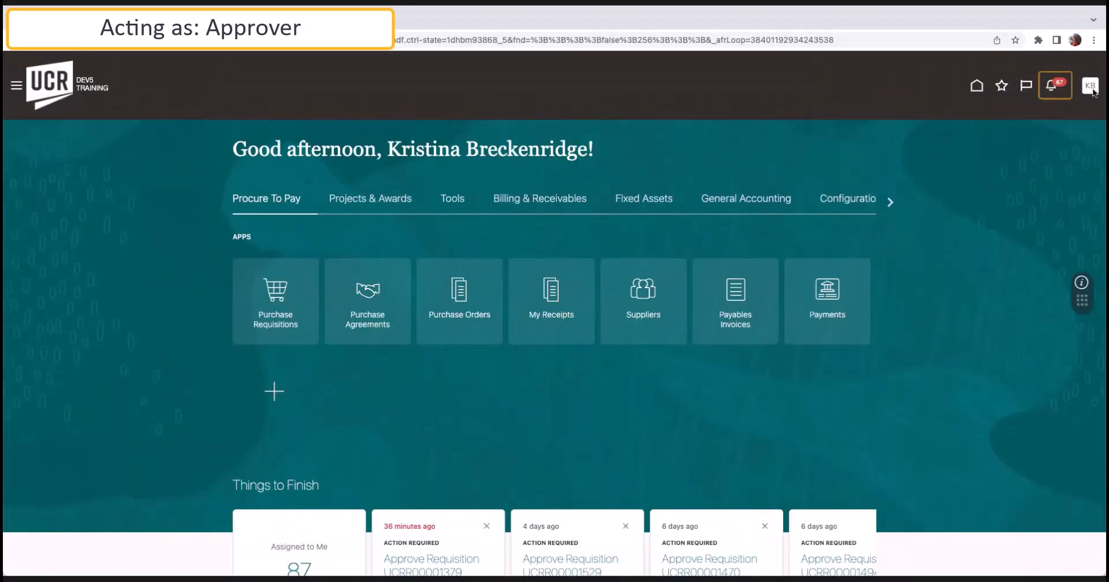
Open the approval task from notifications and approve the $204.24 requisition without a comment.
{"action": "left_click", "coordinate": [1053, 86]}
{"action": "left_click", "coordinate": [794, 173]}
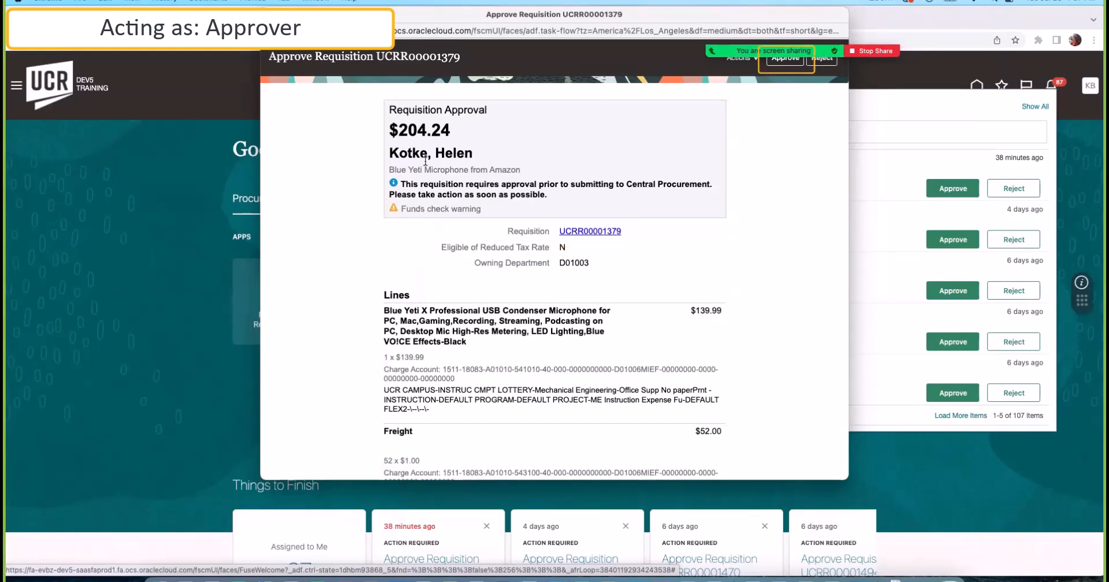
{"action": "left_click", "coordinate": [786, 58]}
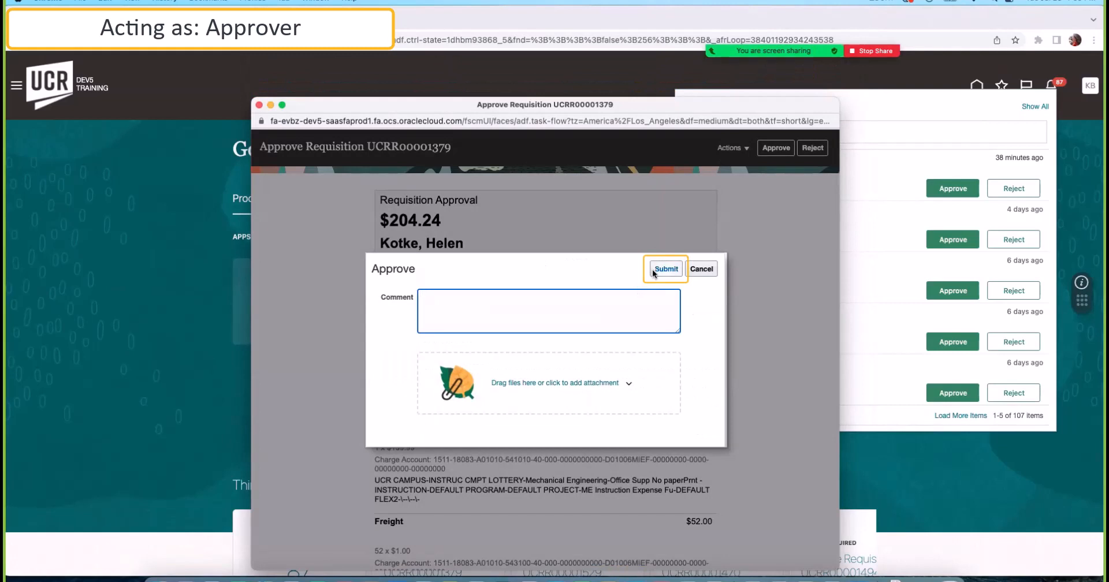
{"action": "left_click", "coordinate": [653, 269]}
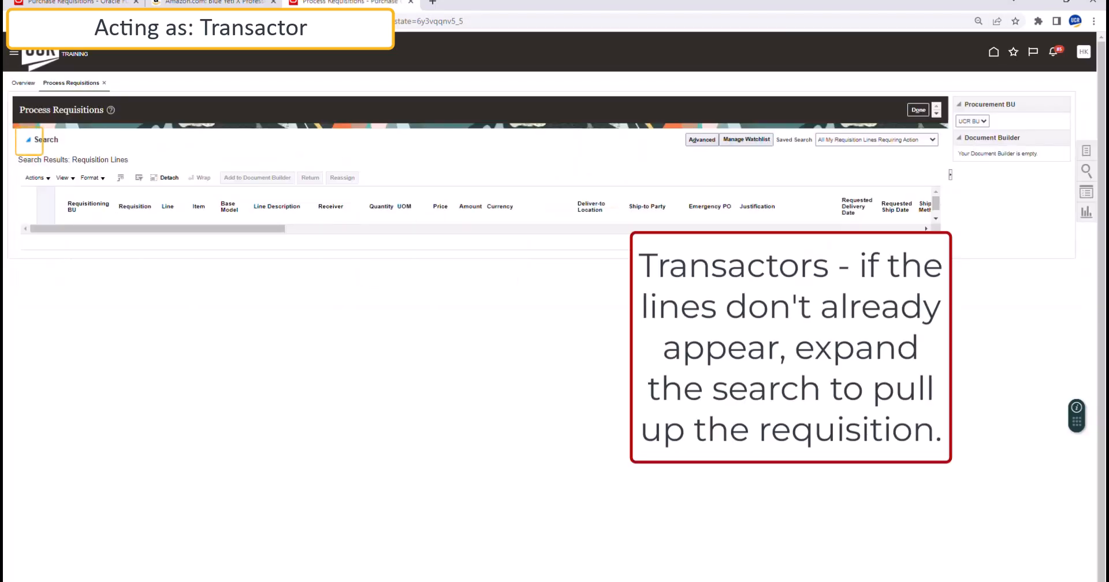
Search Process Requisitions for requisition UCRR00001379.
{"action": "left_click", "coordinate": [28, 140]}
{"action": "left_click", "coordinate": [247, 184]}
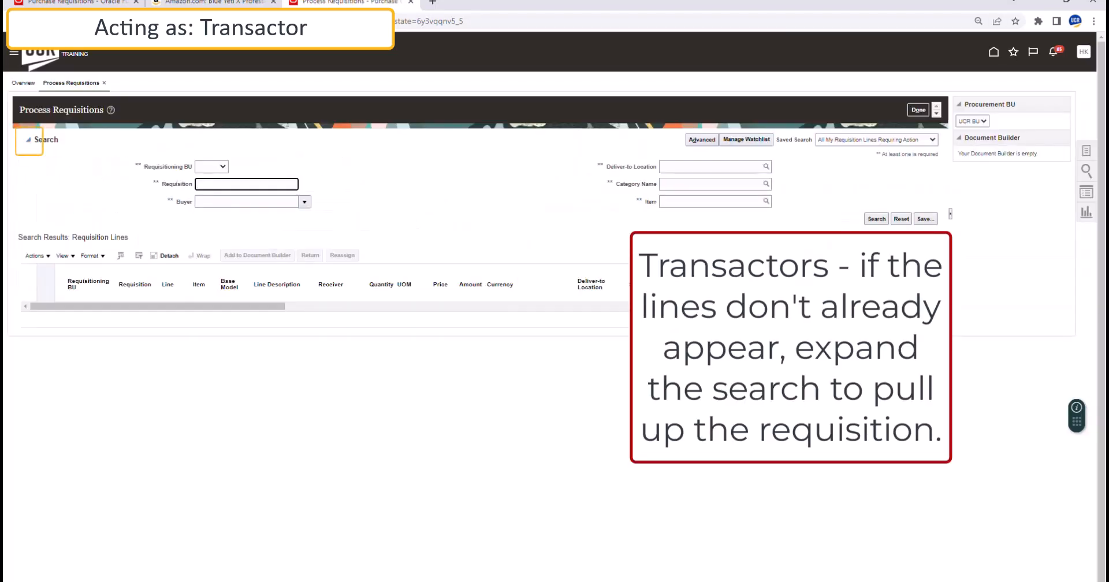
{"action": "type", "text": "UCRR00001379"}
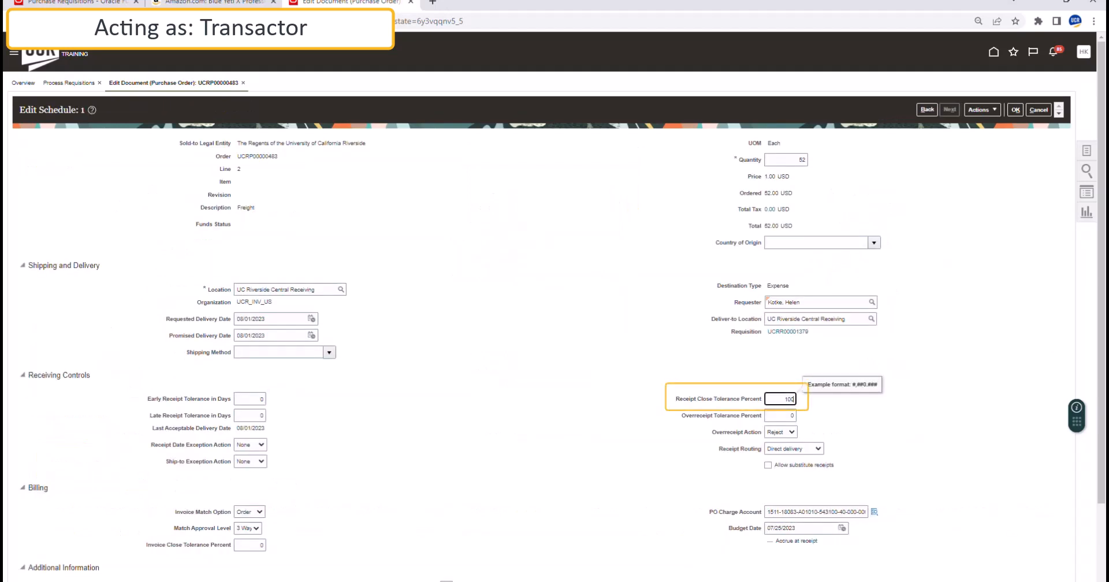
Set the Freight schedule's receipt and invoice close tolerances to 100%.
{"action": "type", "text": "0"}
{"action": "double_click", "coordinate": [250, 545]}
{"action": "type", "text": "100"}
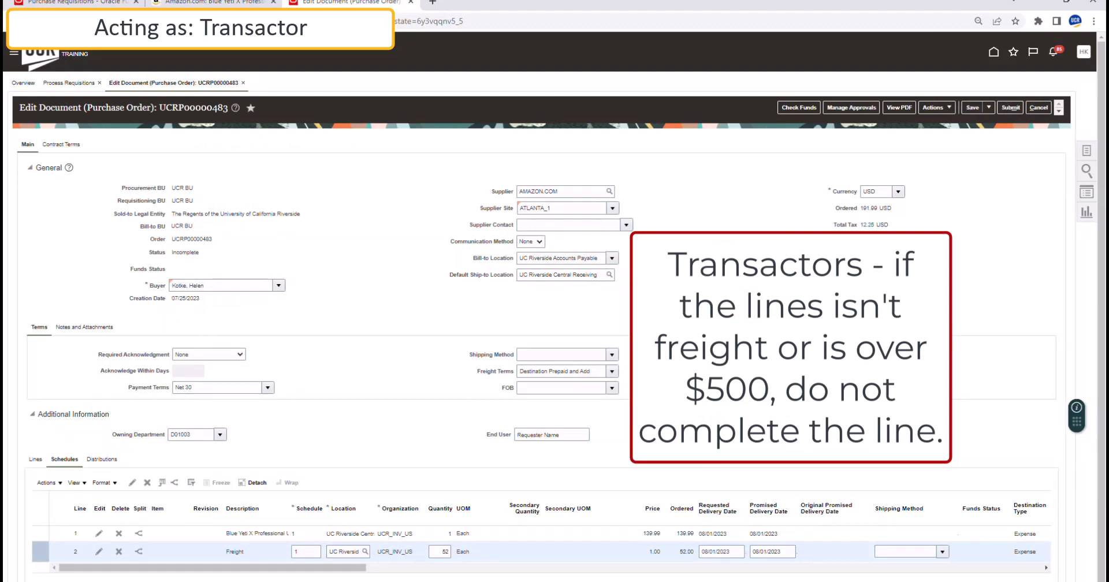
Set the communication method to E-Mail and add the requester's e-mail address in Bcc.
{"action": "left_click", "coordinate": [76, 483]}
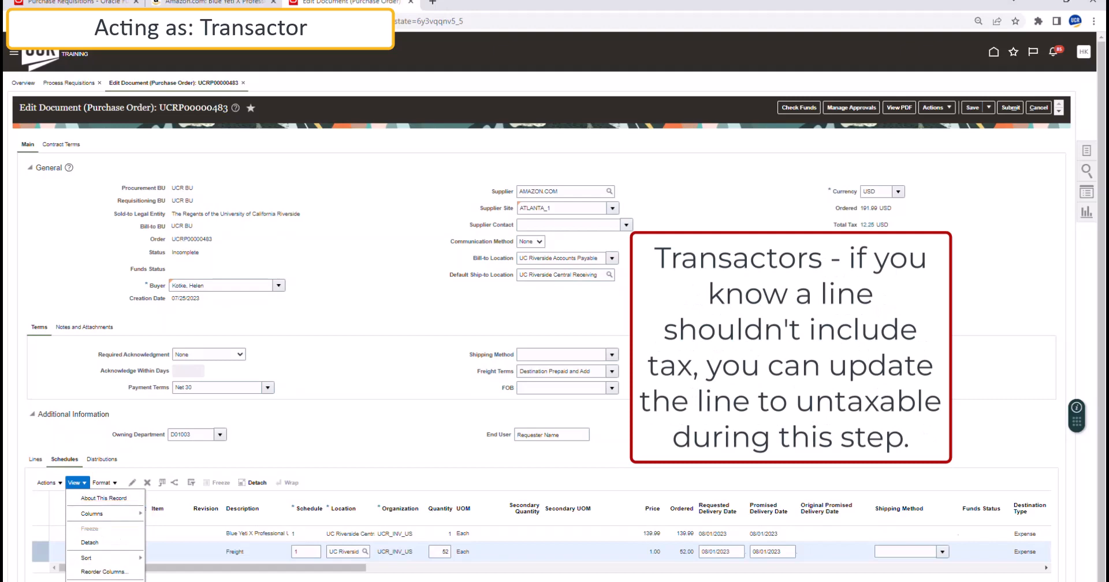
{"action": "left_click_drag", "start_coordinate": [213, 568], "coordinate": [781, 568]}
{"action": "left_click", "coordinate": [785, 552]}
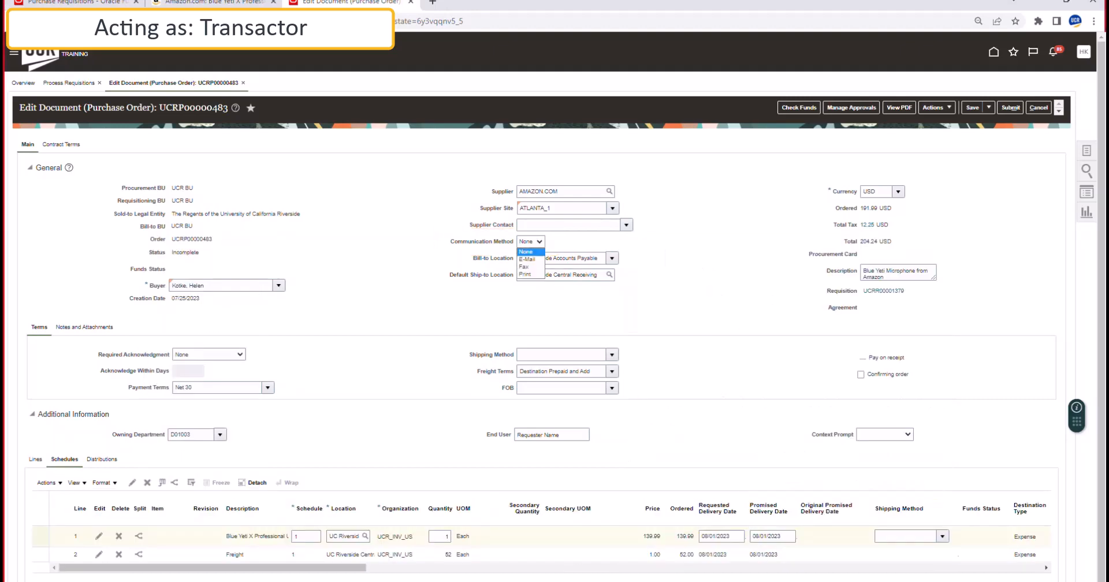
{"action": "left_click", "coordinate": [527, 260]}
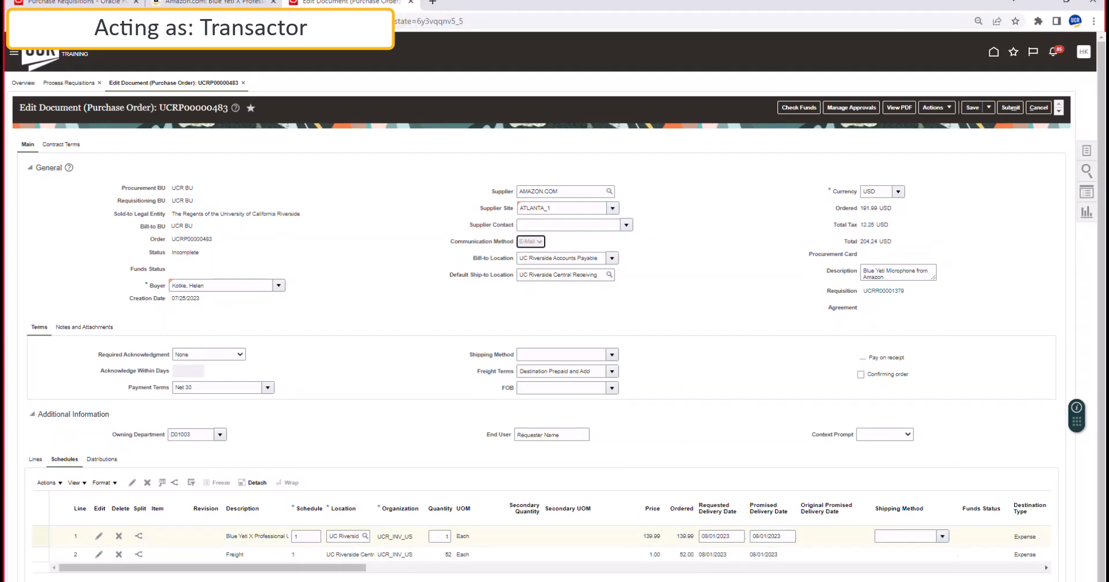
{"action": "left_click", "coordinate": [570, 300]}
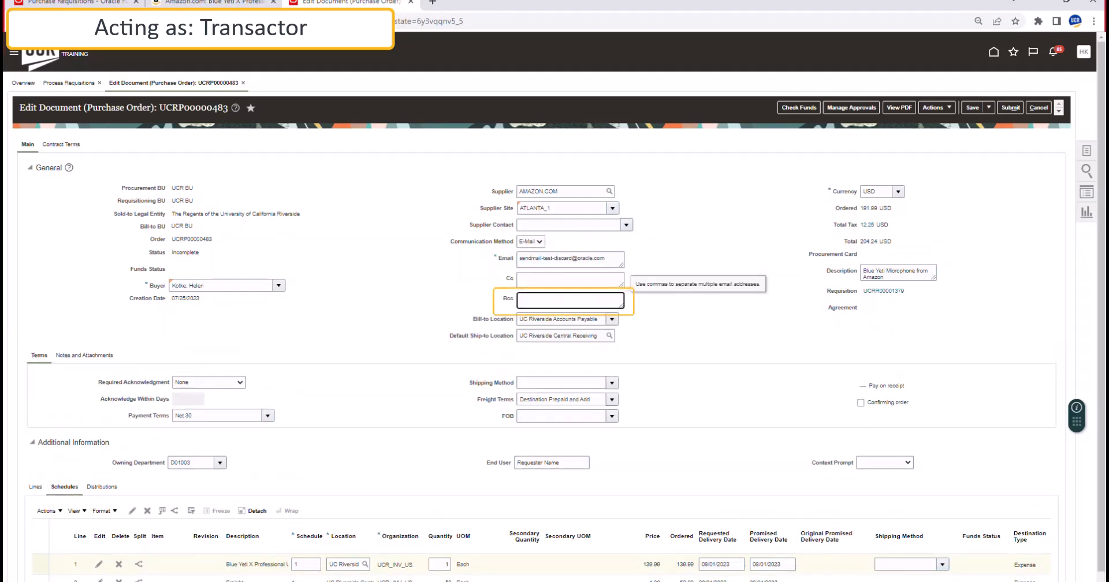
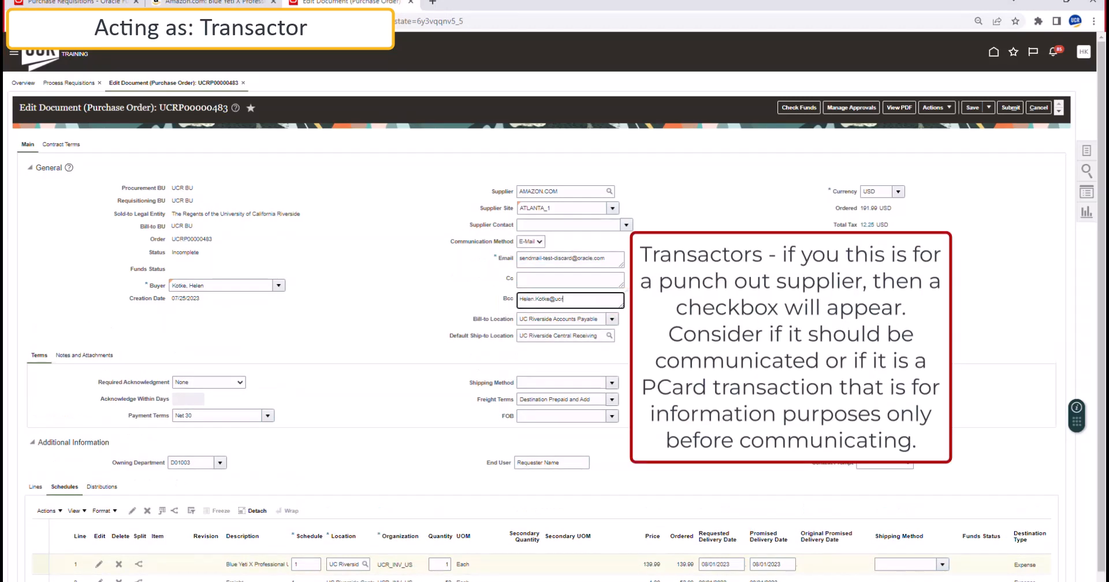
{"action": "left_click", "coordinate": [688, 302]}
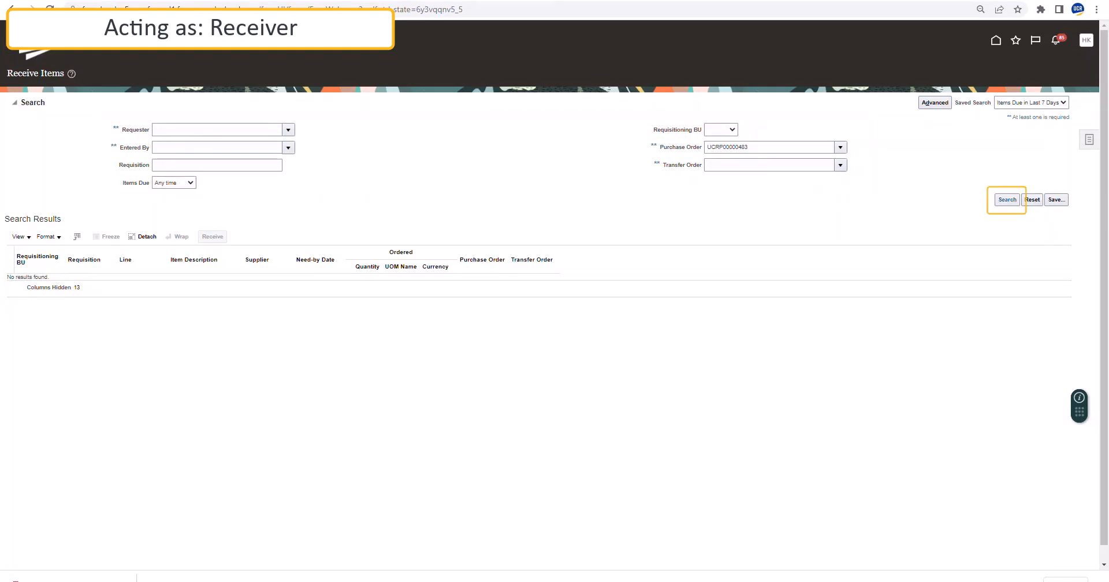
Receive quantity 1 of the microphone line on UCRP00000483 and submit the receipt.
{"action": "left_click", "coordinate": [1008, 200]}
{"action": "left_click", "coordinate": [315, 185]}
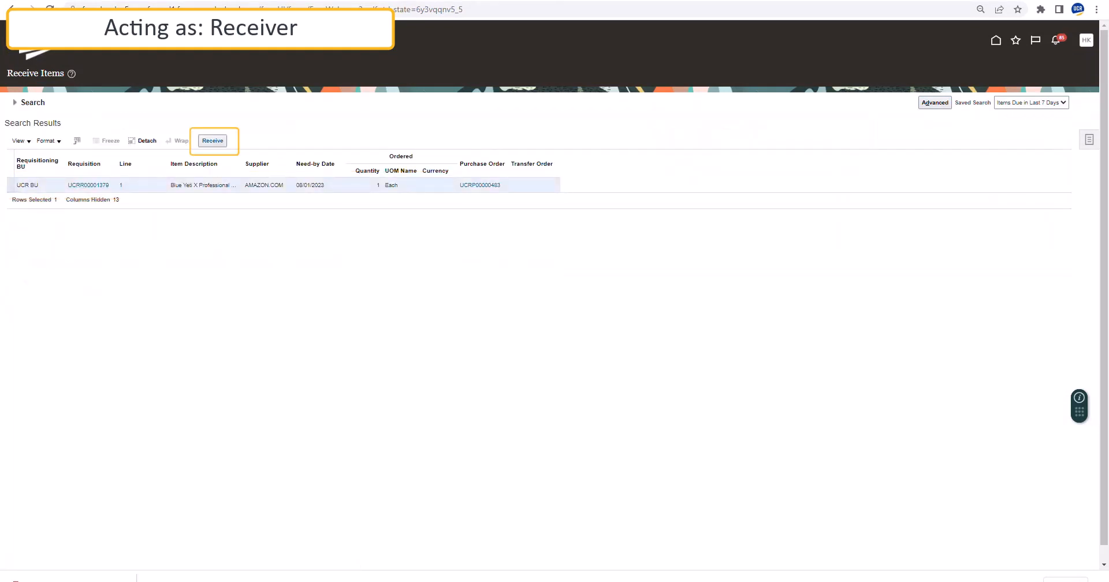
{"action": "left_click", "coordinate": [213, 141]}
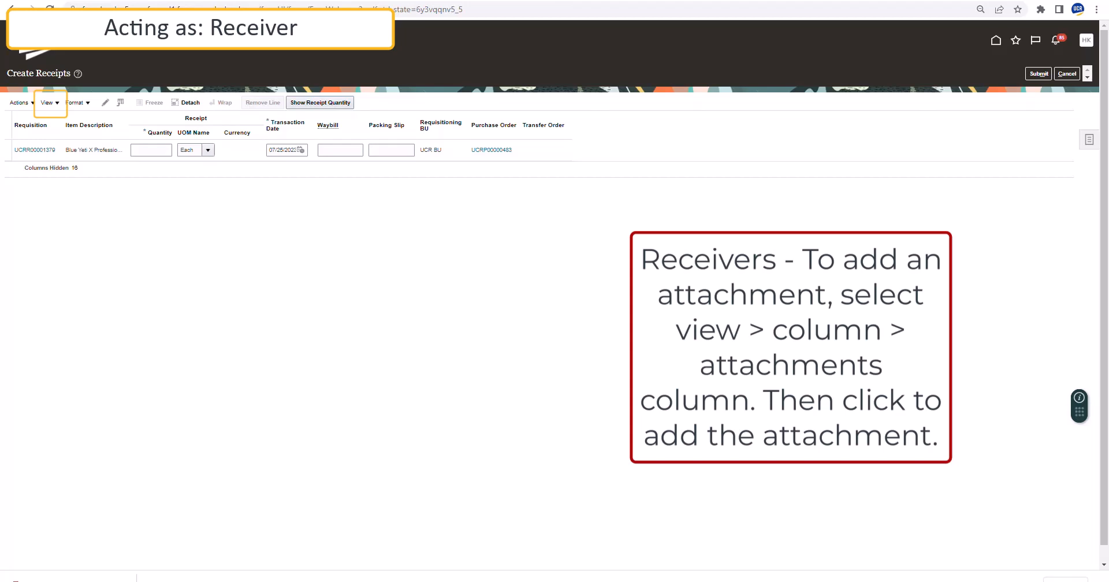
{"action": "left_click", "coordinate": [151, 150]}
{"action": "type", "text": "1"}
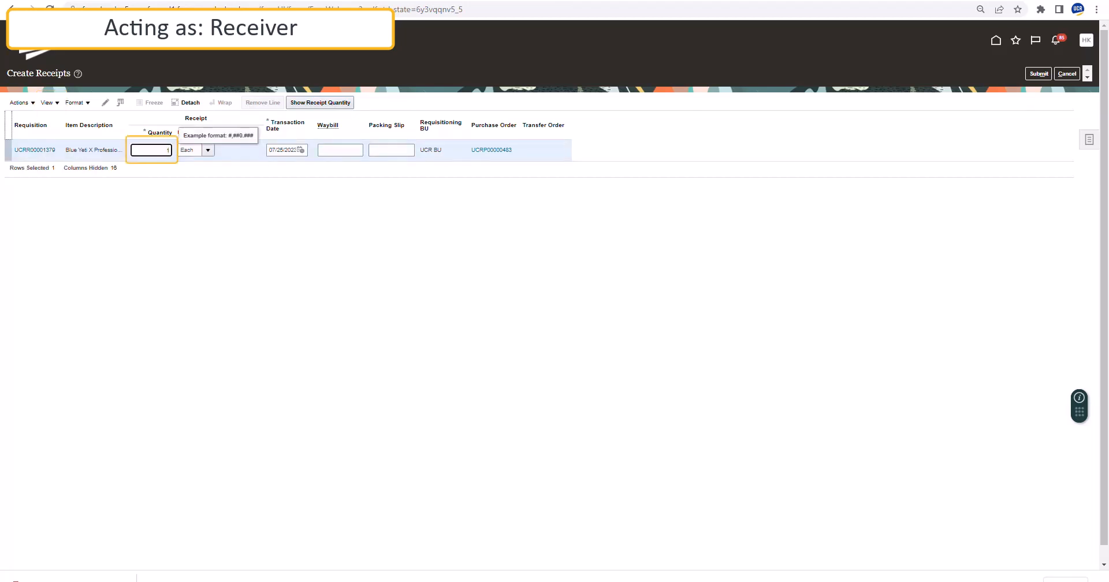
{"action": "left_click", "coordinate": [1039, 73]}
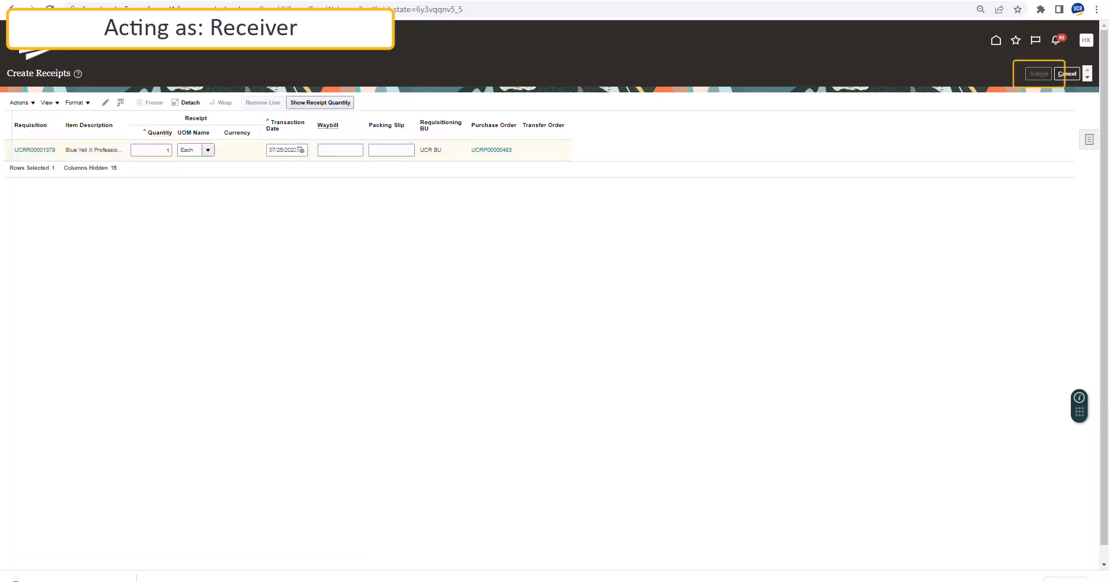